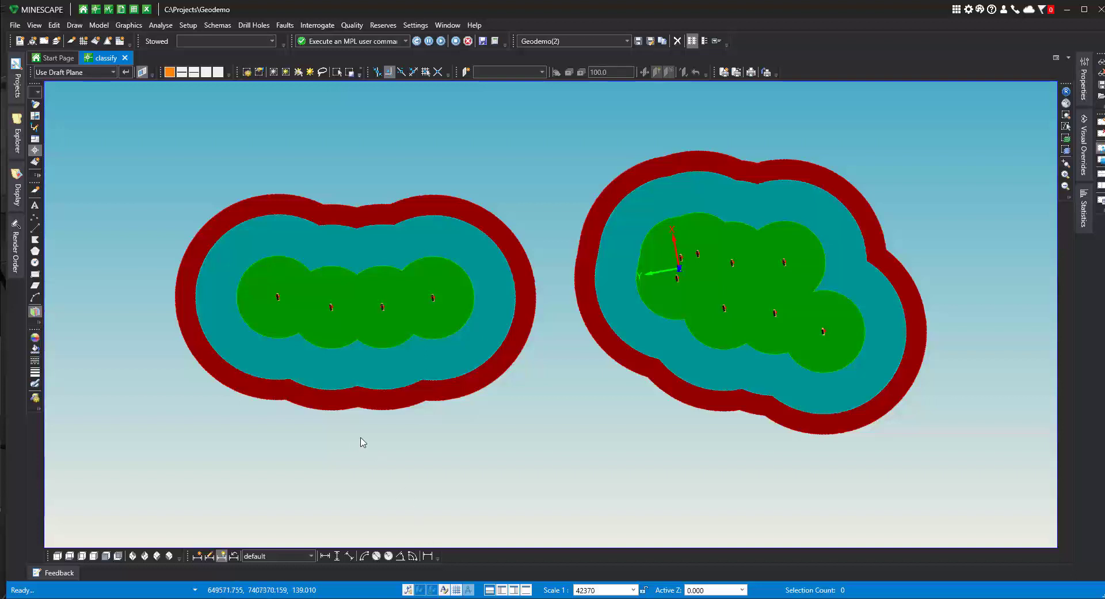
Open the Resource Classification specification form and load the existing specification named classify.
{"action": "left_click", "coordinate": [377, 26]}
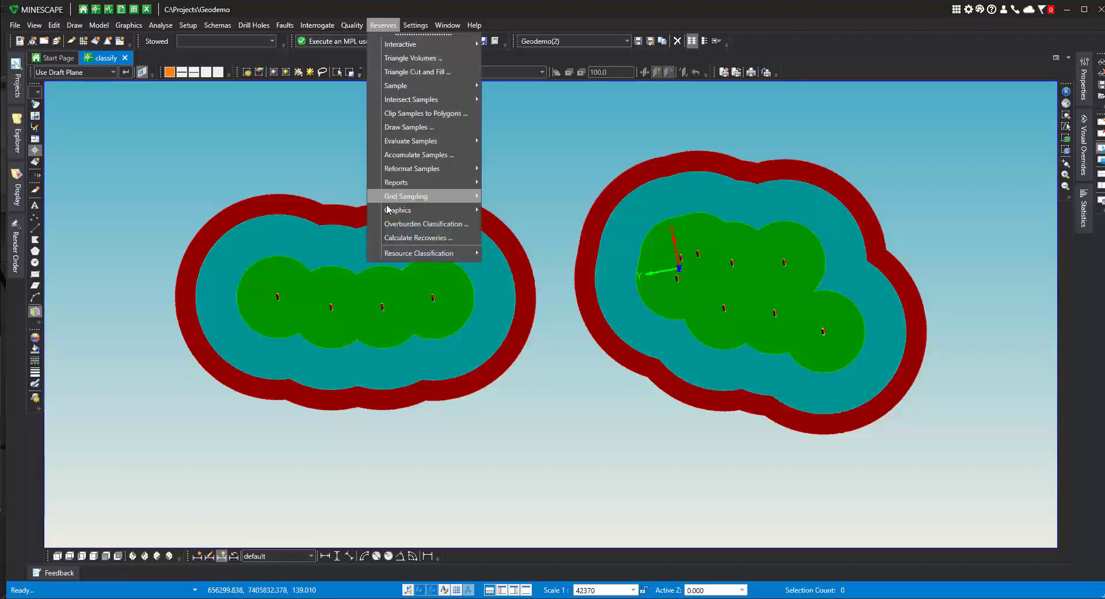
{"action": "mouse_move", "coordinate": [393, 257]}
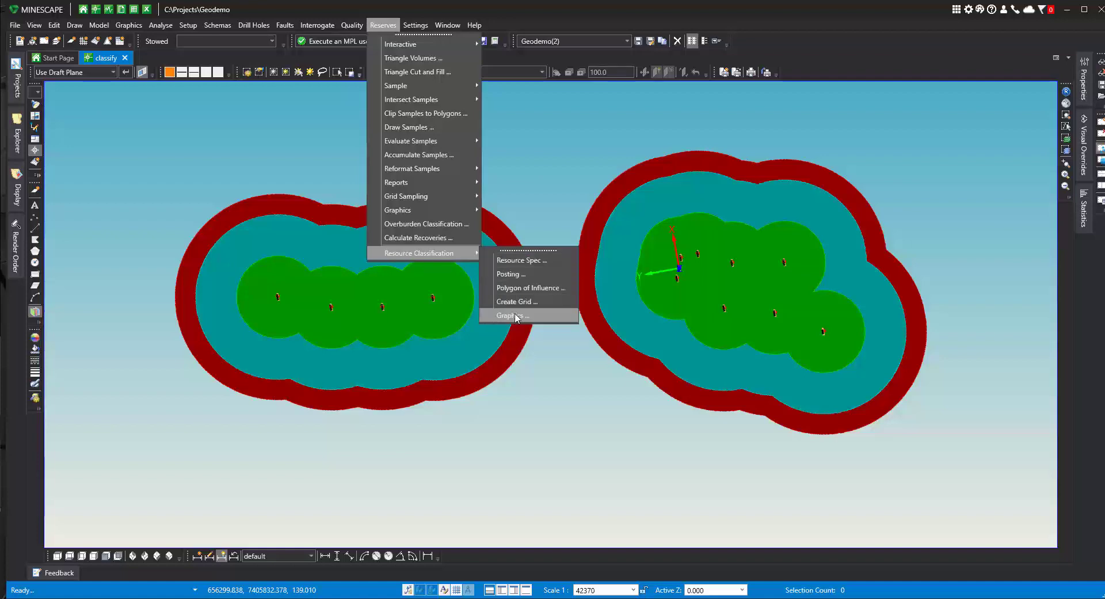
{"action": "left_click", "coordinate": [517, 261]}
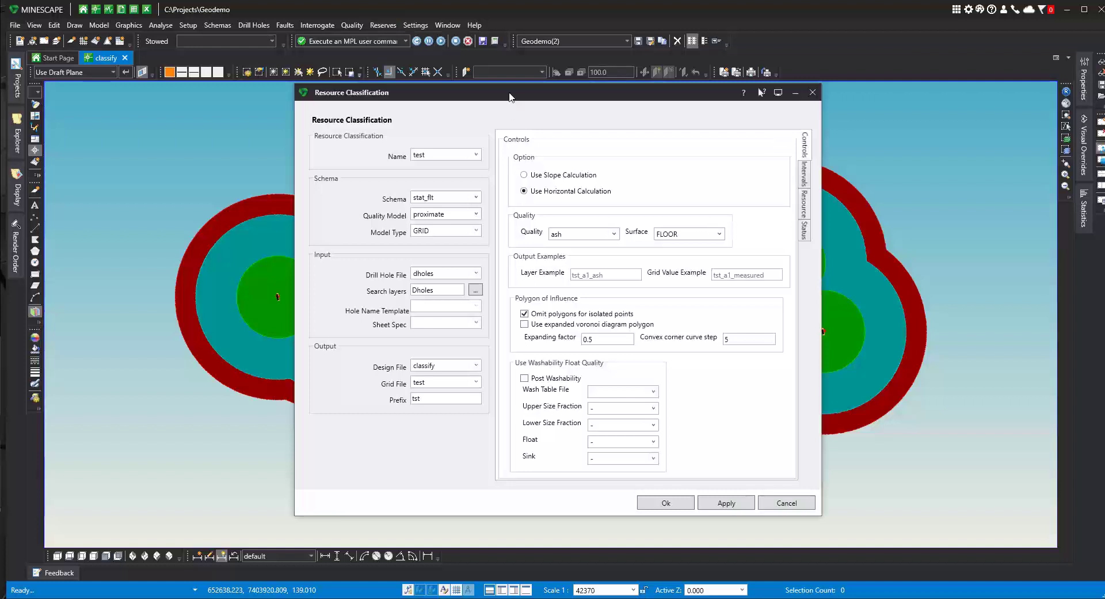
{"action": "left_click_drag", "start_coordinate": [510, 97], "coordinate": [638, 99]}
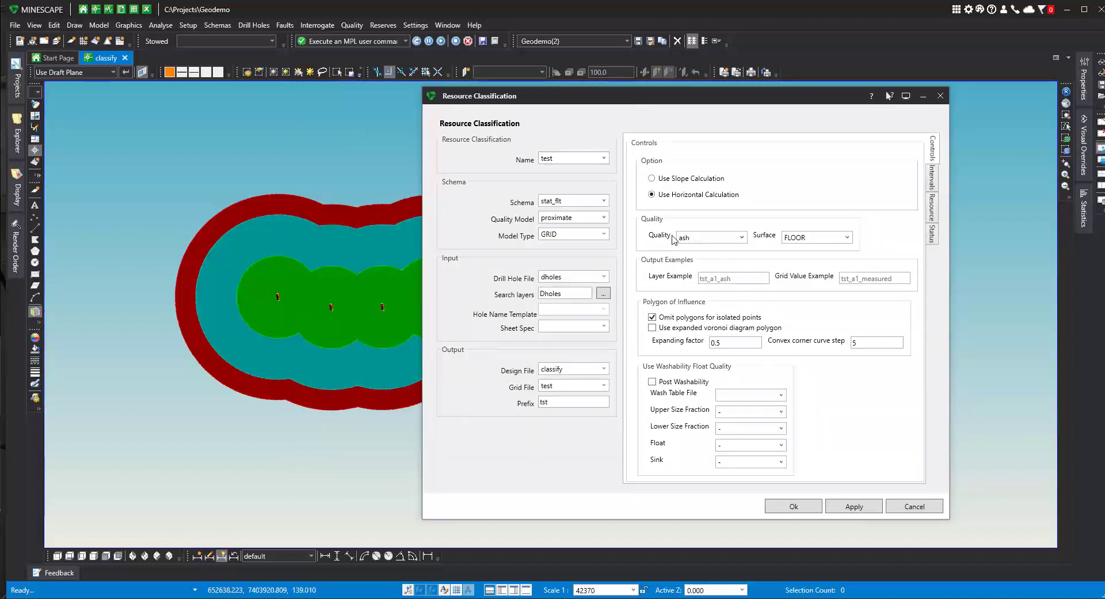
{"action": "left_click", "coordinate": [603, 158]}
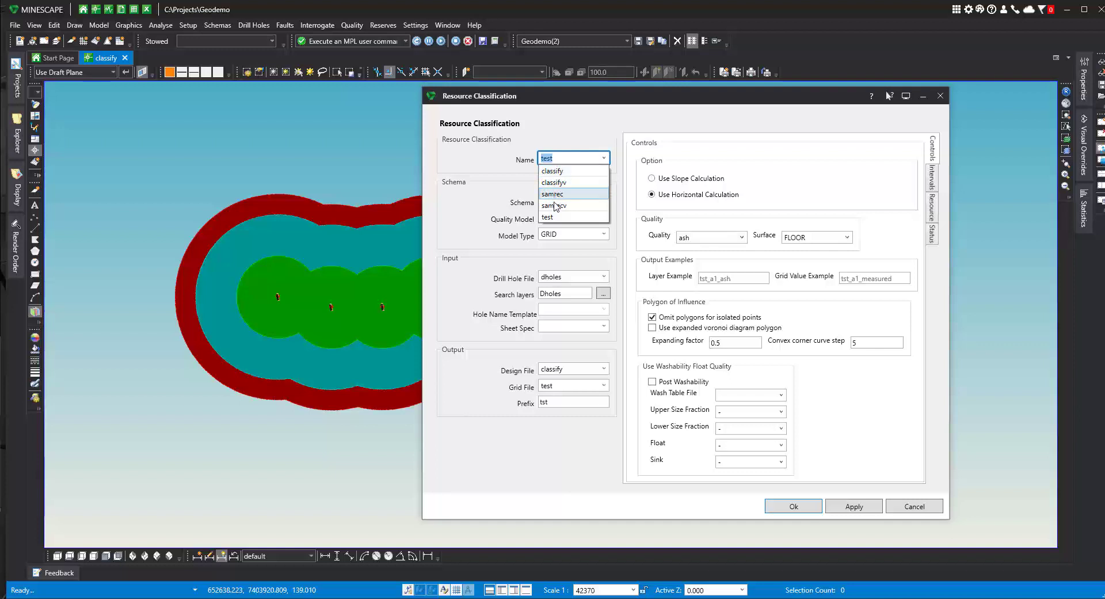
{"action": "left_click", "coordinate": [536, 165]}
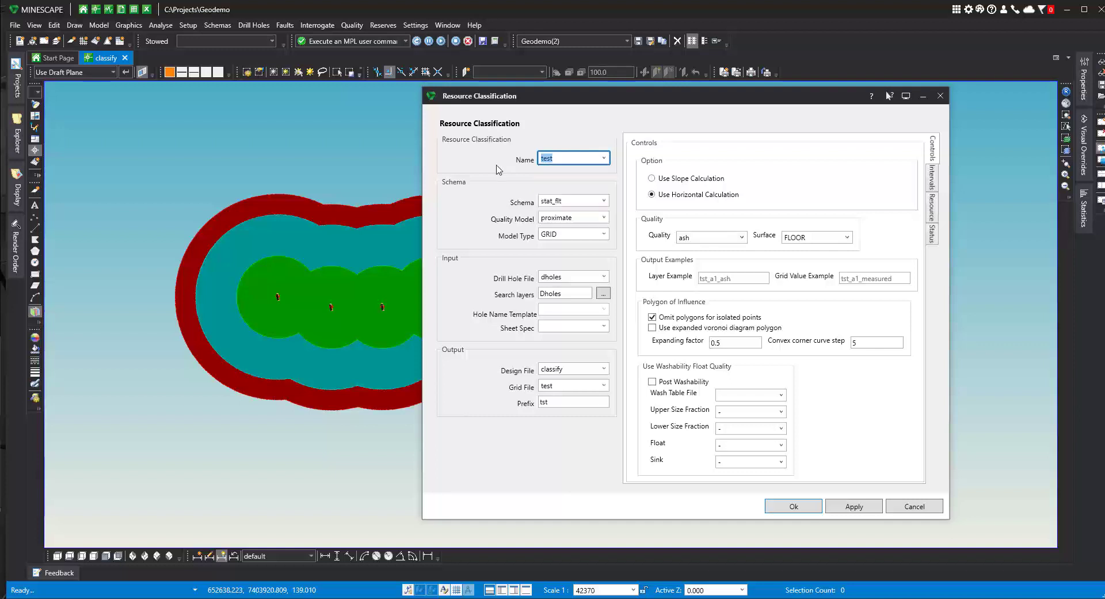
{"action": "left_click", "coordinate": [604, 160]}
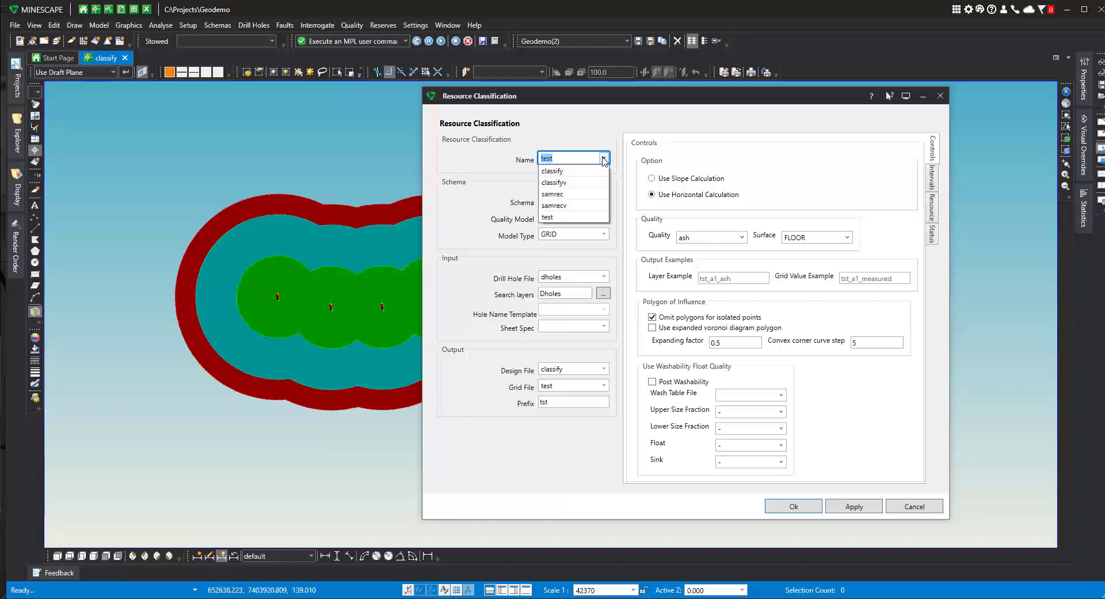
{"action": "left_click", "coordinate": [561, 171]}
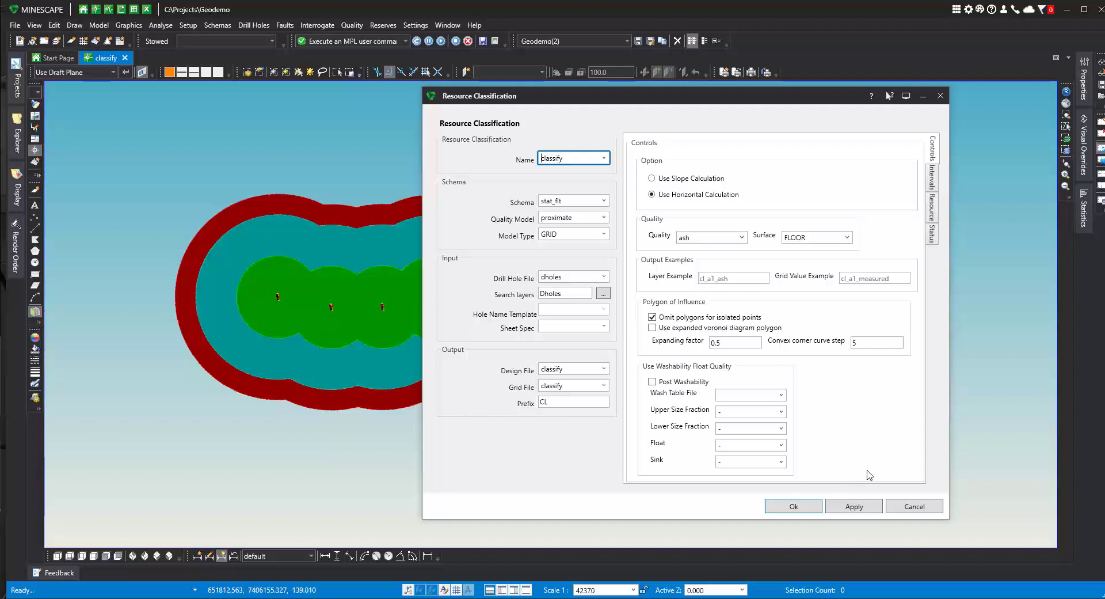
Examine the slope and horizontal calculation options and the available quality and surface choices for the classify specification.
{"action": "left_click", "coordinate": [652, 179]}
{"action": "left_click", "coordinate": [653, 194]}
{"action": "double_click", "coordinate": [702, 237]}
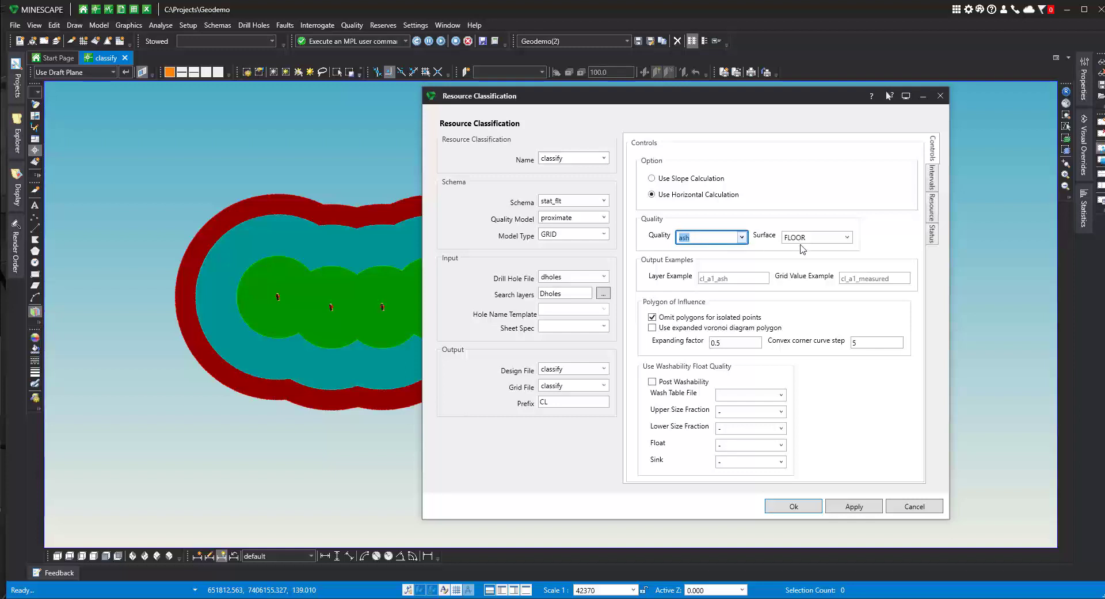
{"action": "left_click", "coordinate": [741, 238]}
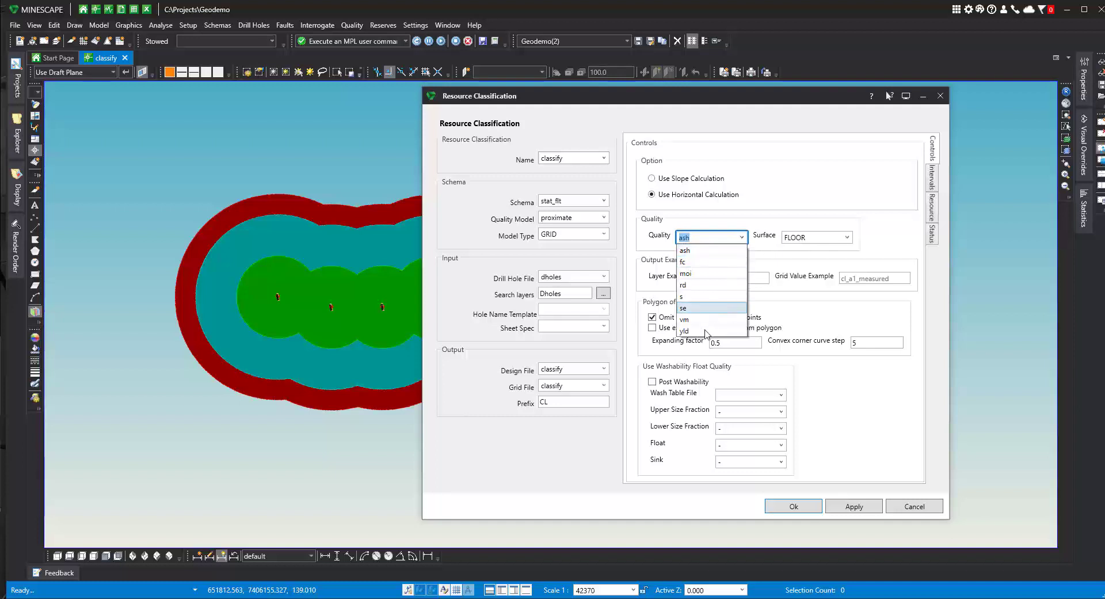
{"action": "left_click", "coordinate": [712, 235]}
{"action": "left_click", "coordinate": [712, 236]}
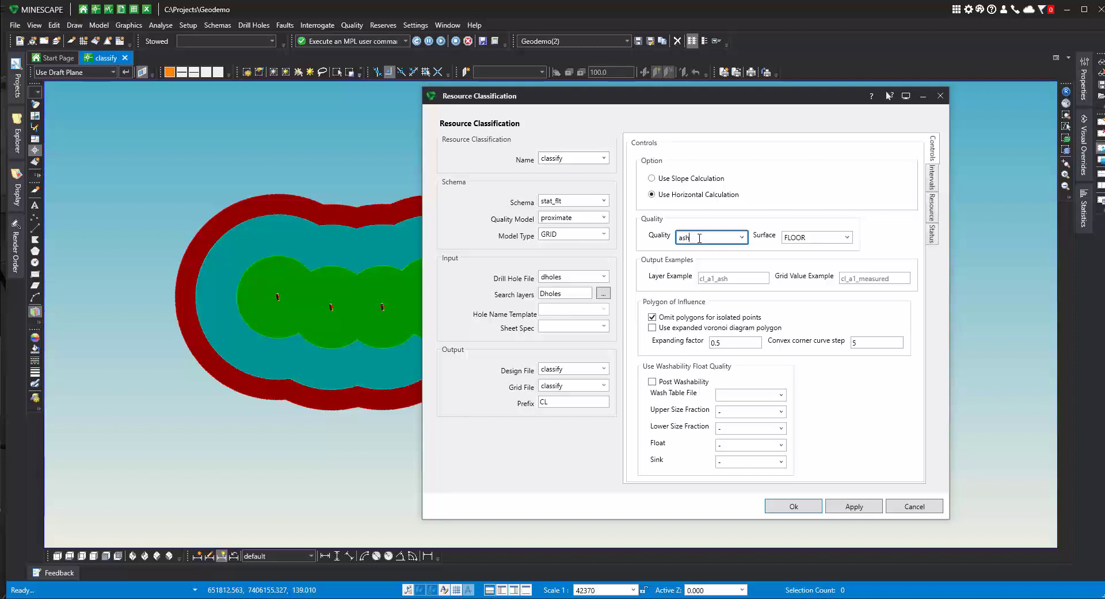
{"action": "left_click", "coordinate": [848, 239]}
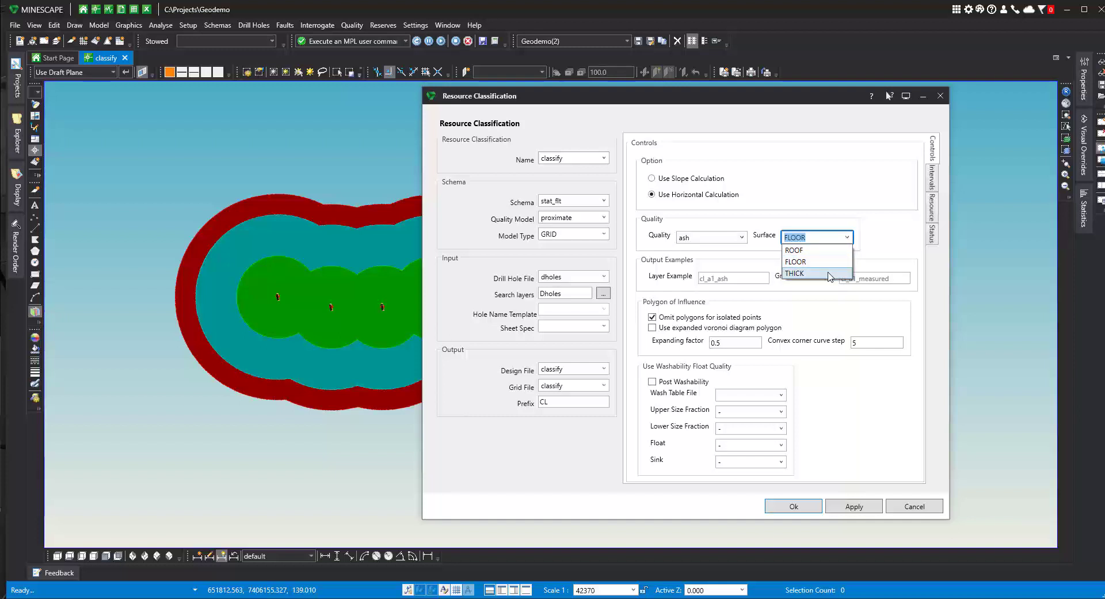
{"action": "left_click", "coordinate": [896, 236]}
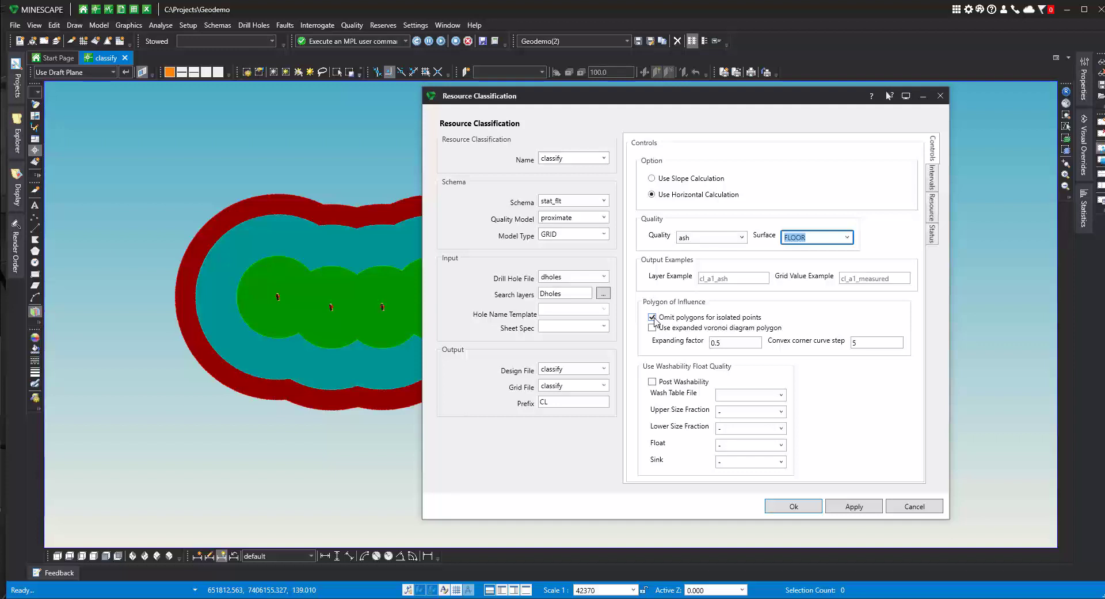
Enable the expanded voronoi diagram polygon in the polygon of influence settings, keeping polygons for isolated points omitted.
{"action": "left_click", "coordinate": [652, 317]}
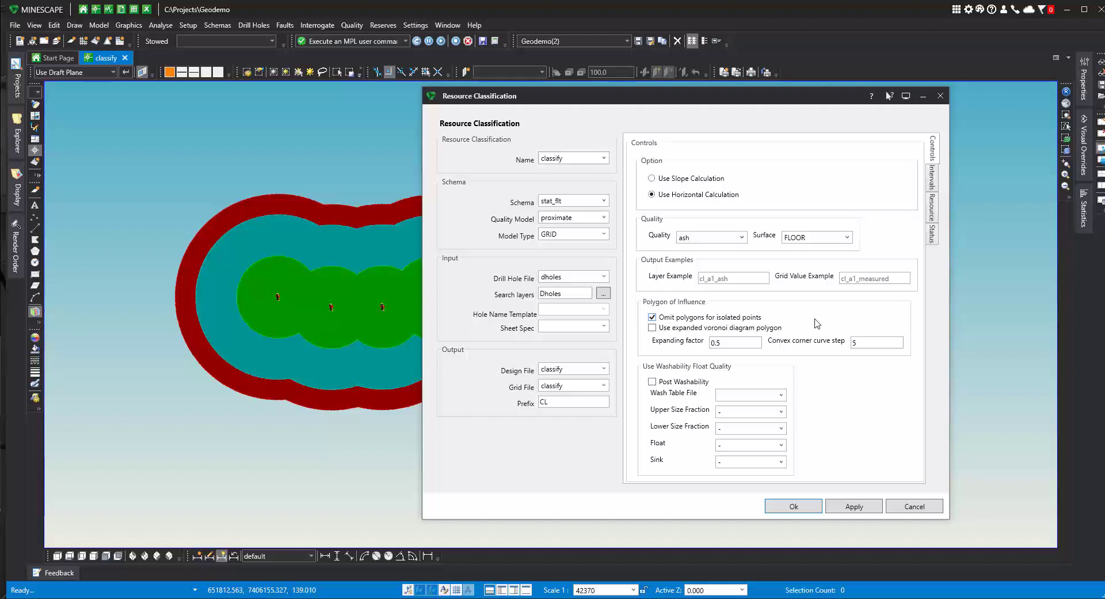
{"action": "left_click", "coordinate": [653, 327]}
{"action": "left_click", "coordinate": [652, 328]}
{"action": "left_click_drag", "start_coordinate": [714, 98], "coordinate": [691, 598]}
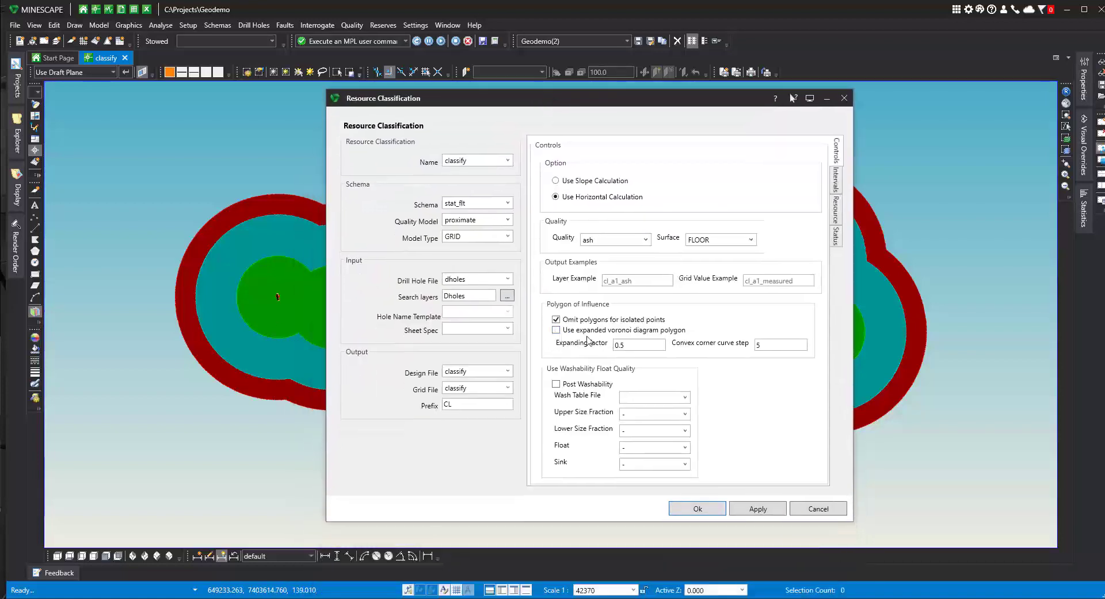
{"action": "left_click", "coordinate": [556, 331]}
{"action": "left_click", "coordinate": [637, 346]}
{"action": "left_click", "coordinate": [770, 344]}
{"action": "left_click", "coordinate": [836, 179]}
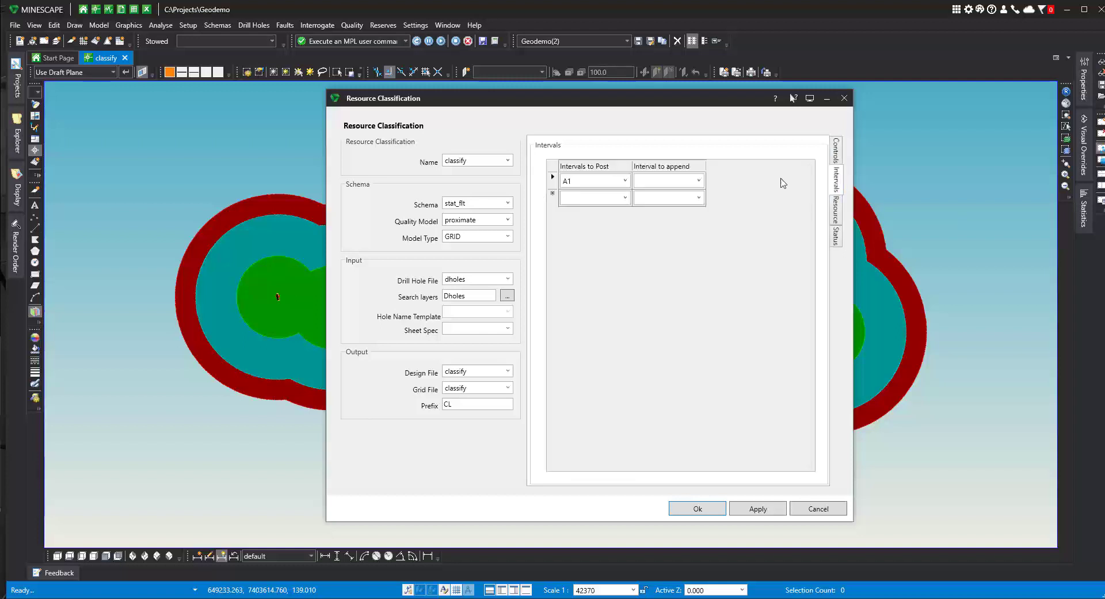
{"action": "left_click", "coordinate": [582, 183]}
{"action": "left_click", "coordinate": [625, 198]}
{"action": "left_click", "coordinate": [626, 197]}
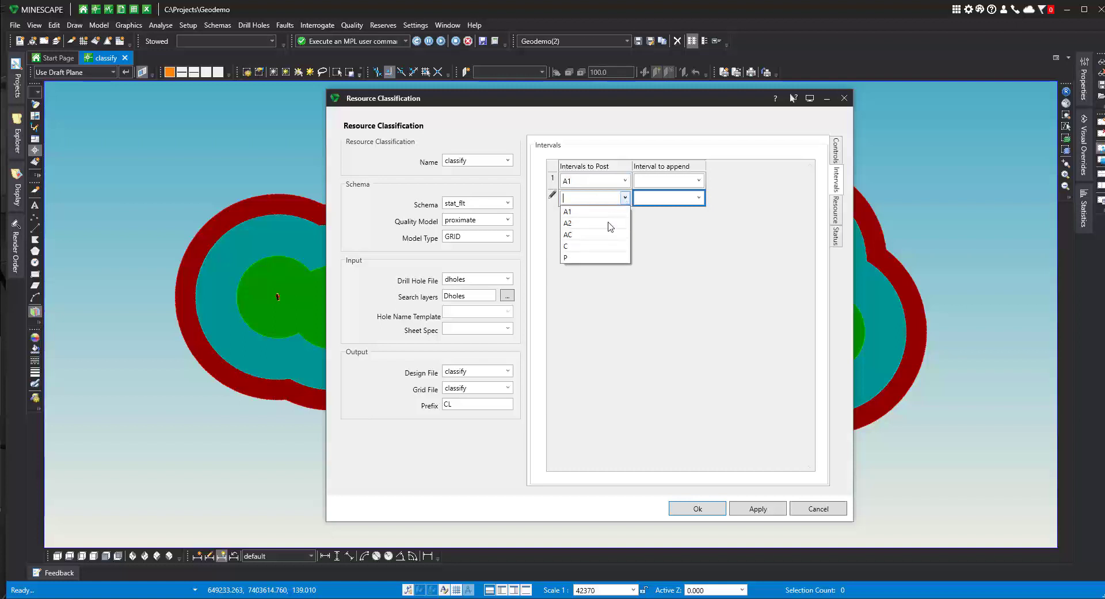
{"action": "left_click", "coordinate": [588, 223]}
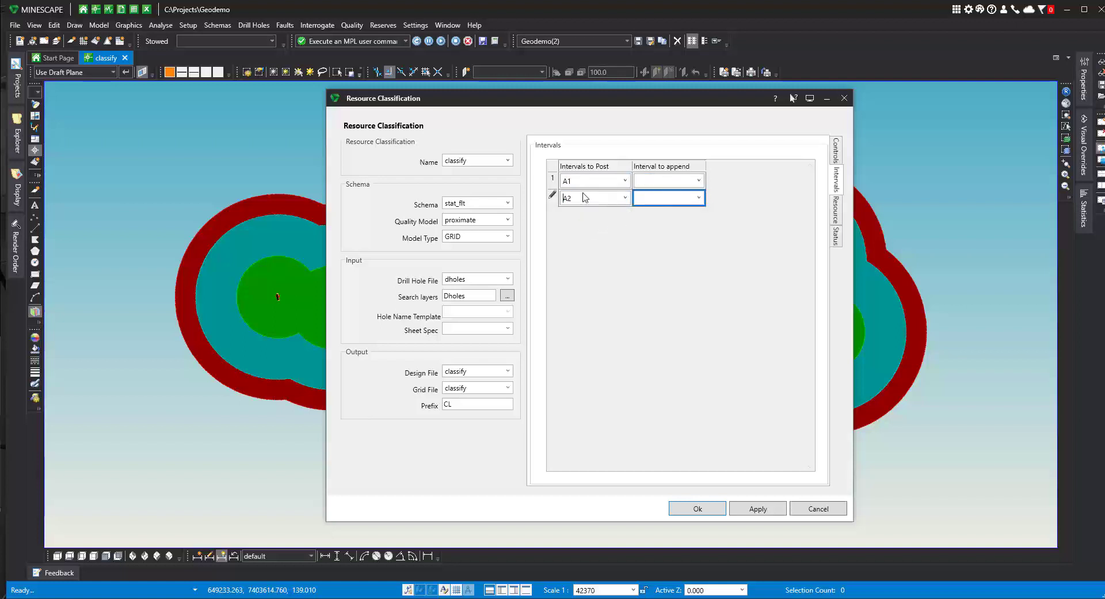
{"action": "left_click", "coordinate": [700, 198]}
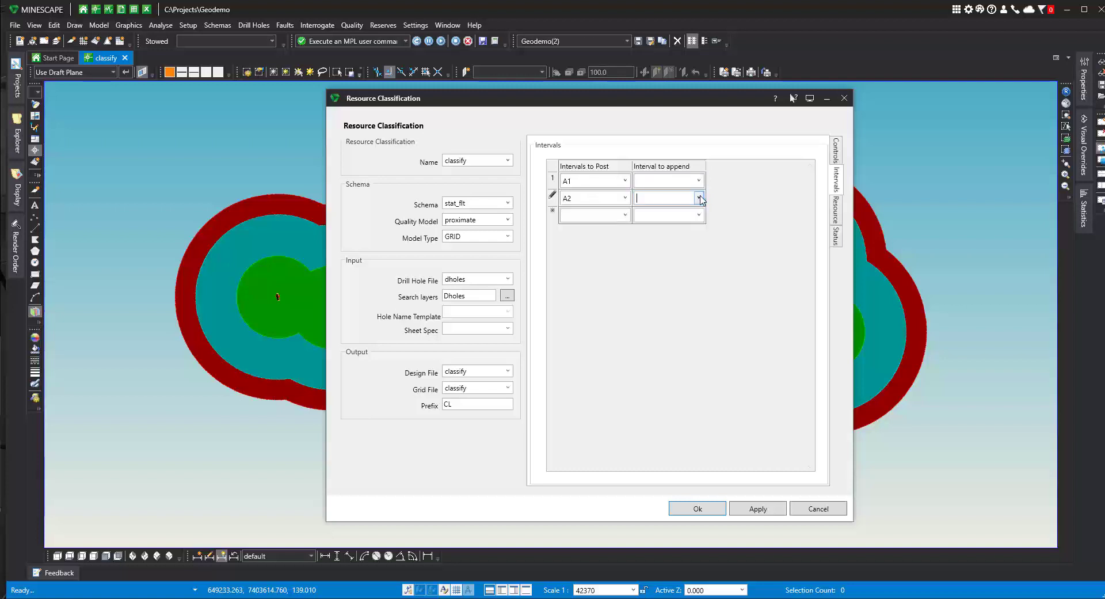
{"action": "left_click", "coordinate": [701, 198]}
{"action": "left_click", "coordinate": [667, 217]}
{"action": "left_click_drag", "start_coordinate": [654, 199], "coordinate": [635, 202]}
{"action": "left_click", "coordinate": [611, 199]}
{"action": "key", "text": "Escape"}
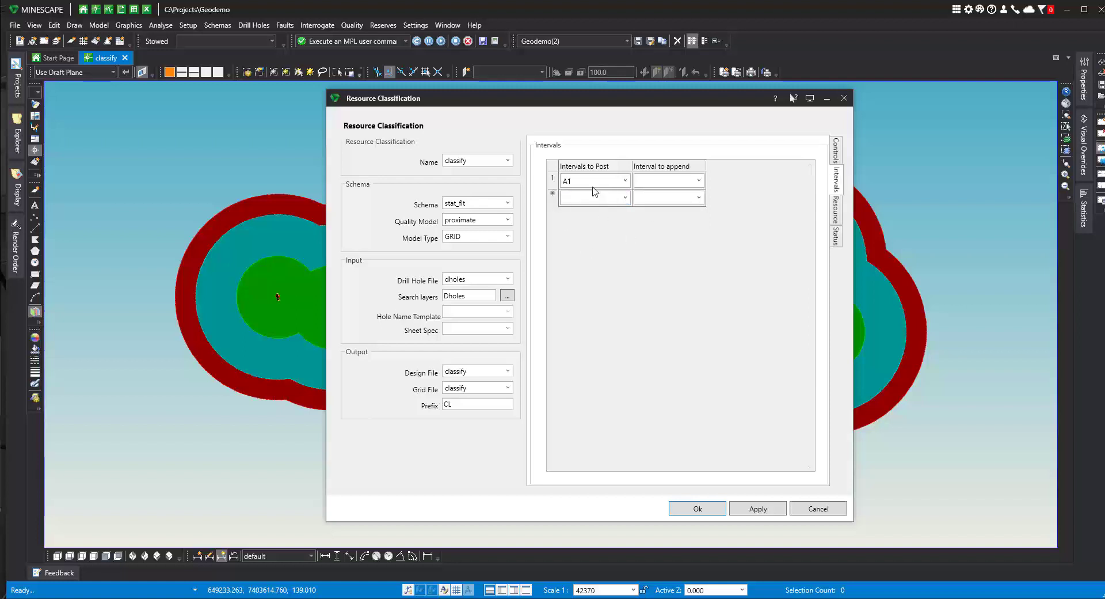
Examine the resource categories and their distances, and inspect the display definition assigned to the Measured category.
{"action": "left_click", "coordinate": [836, 222]}
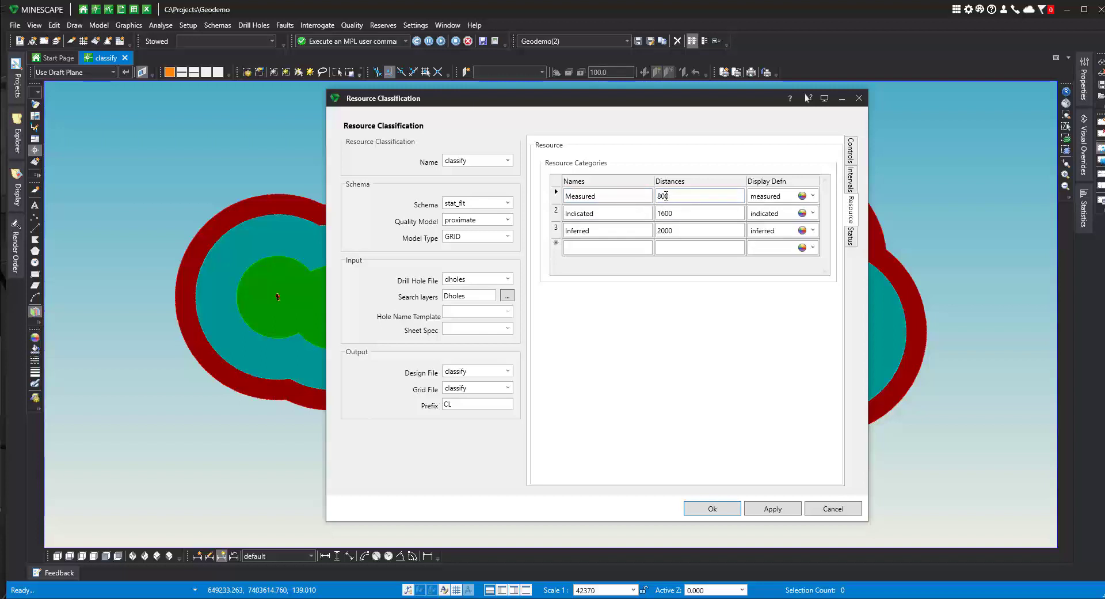
{"action": "left_click", "coordinate": [770, 196]}
{"action": "double_click", "coordinate": [771, 195]}
{"action": "right_click", "coordinate": [771, 196]}
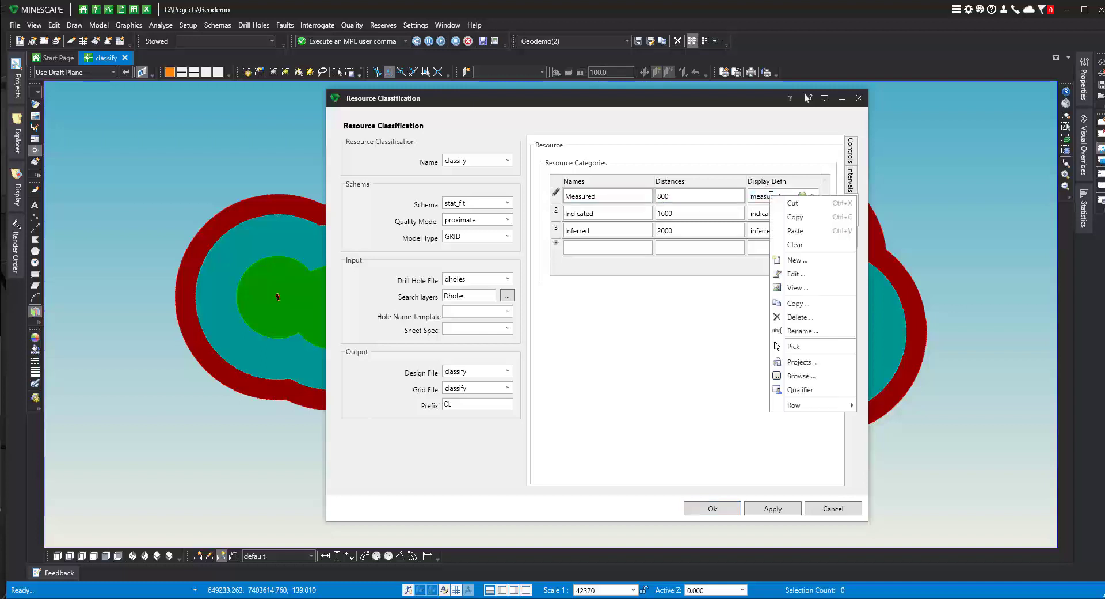
{"action": "left_click", "coordinate": [799, 275]}
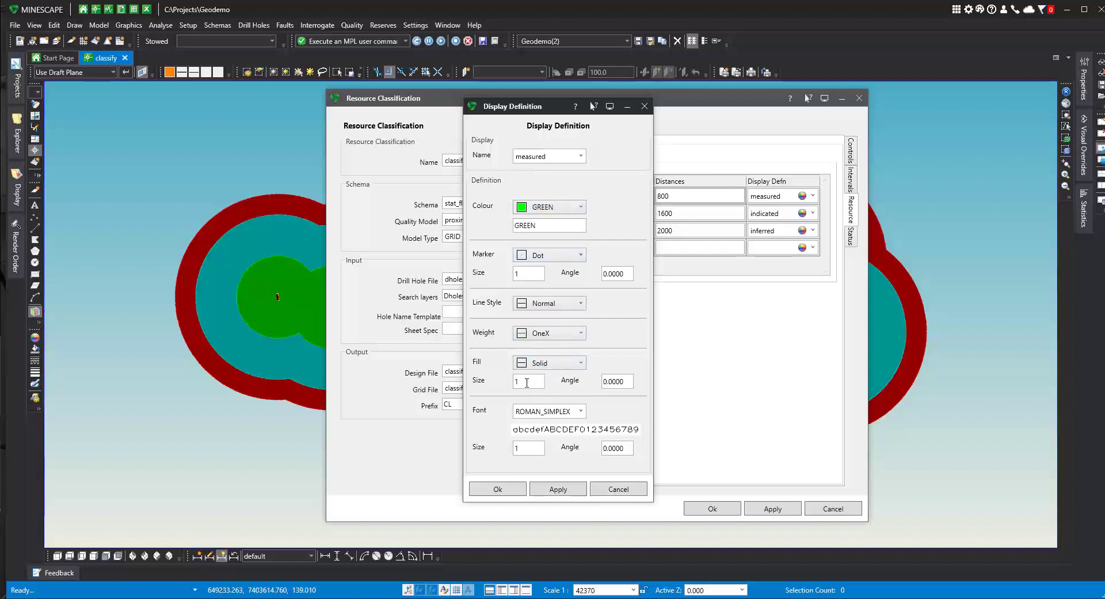
{"action": "left_click", "coordinate": [618, 490]}
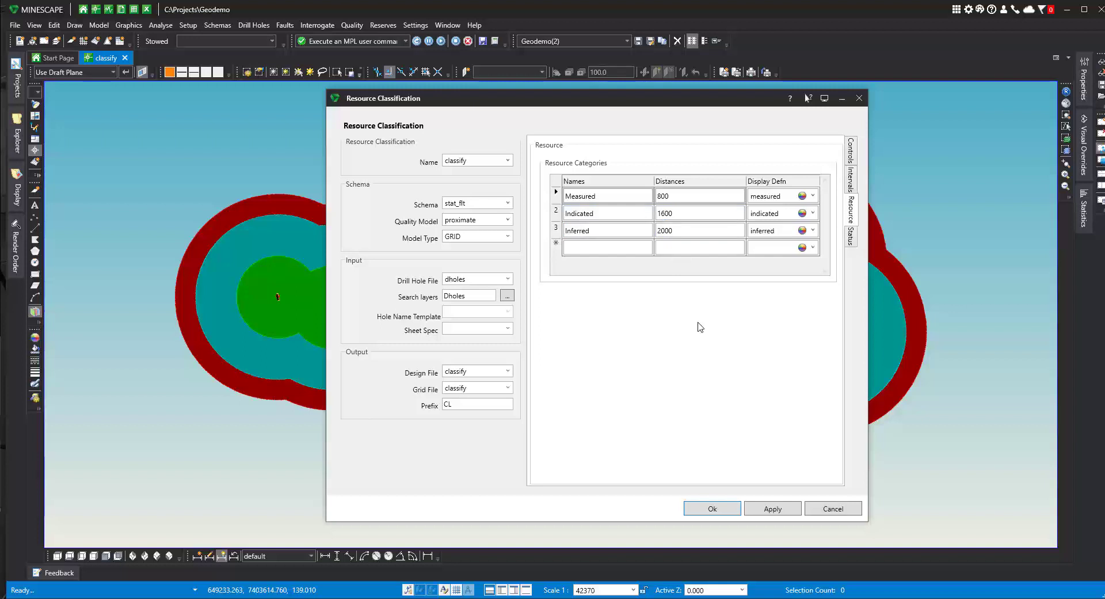
Check the specification's processing status, and save the classify specification over the existing one.
{"action": "left_click", "coordinate": [852, 237]}
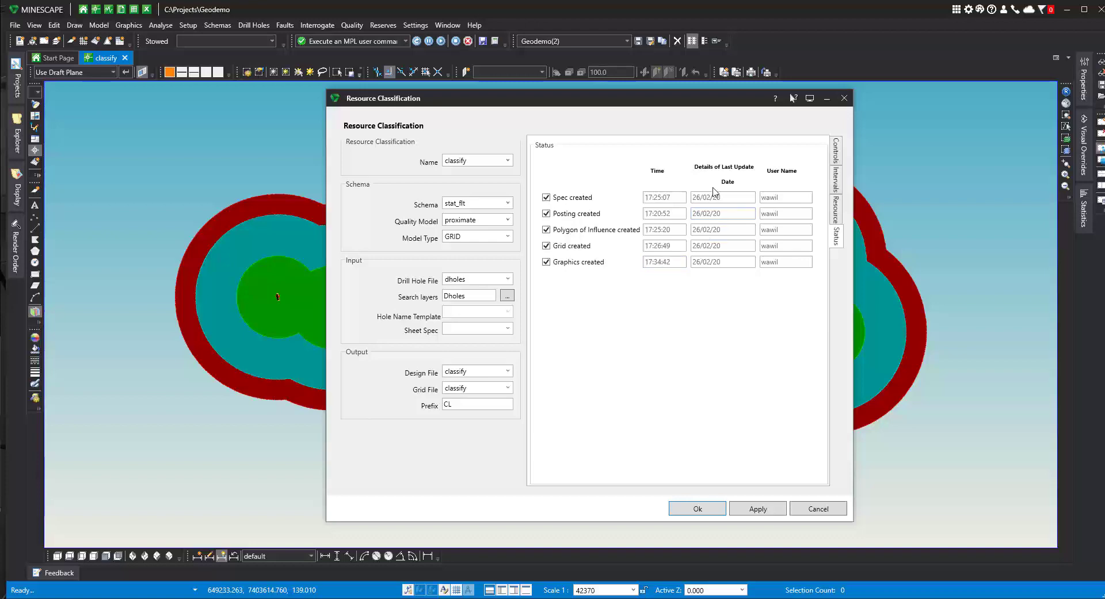
{"action": "left_click", "coordinate": [836, 156]}
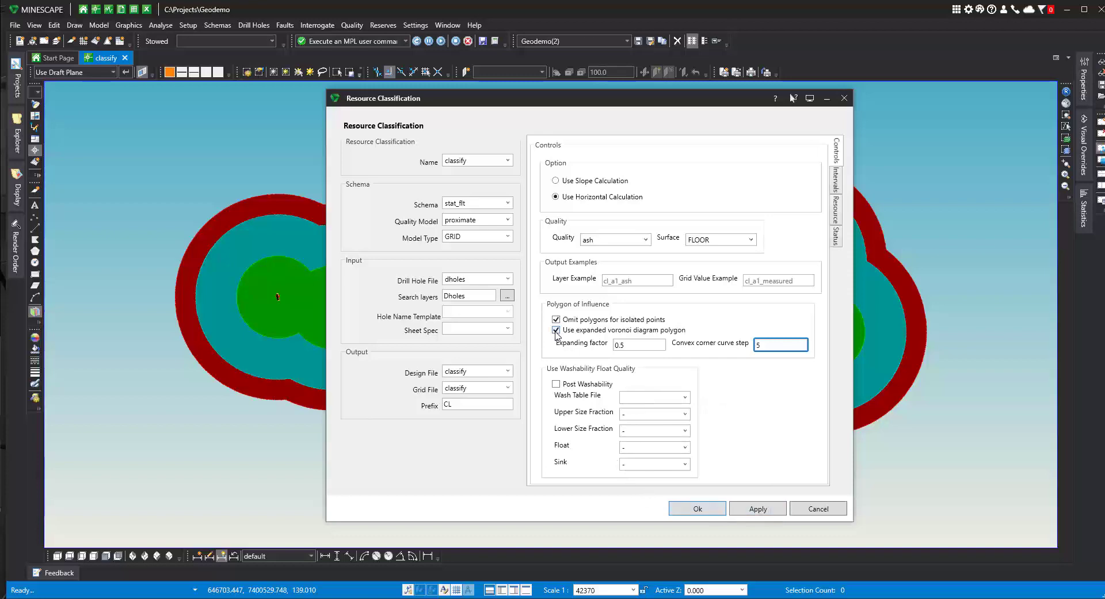
{"action": "left_click", "coordinate": [699, 509]}
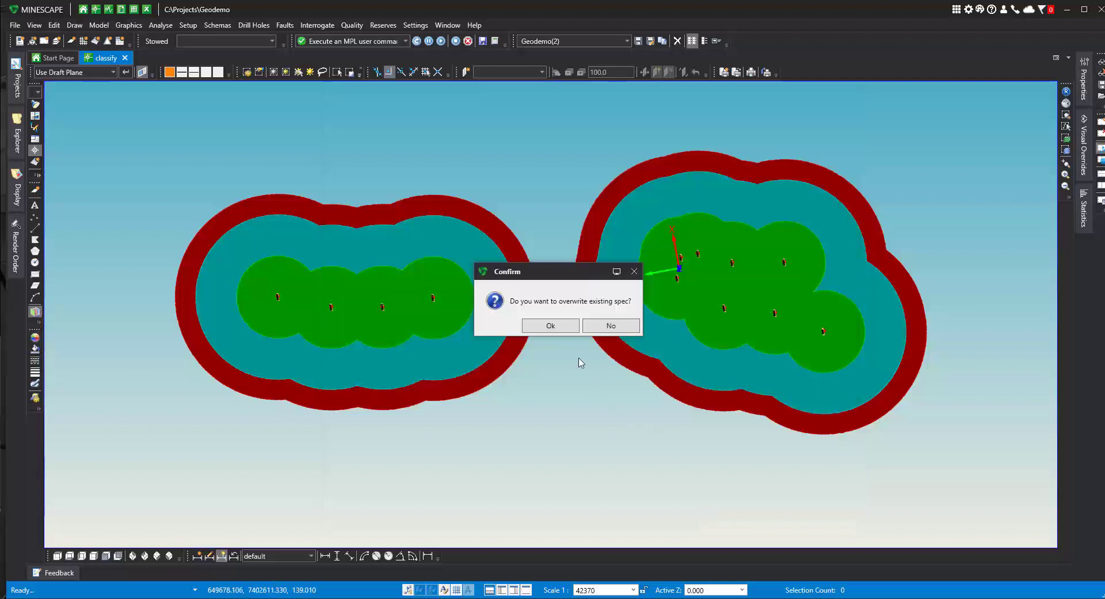
{"action": "left_click", "coordinate": [552, 329]}
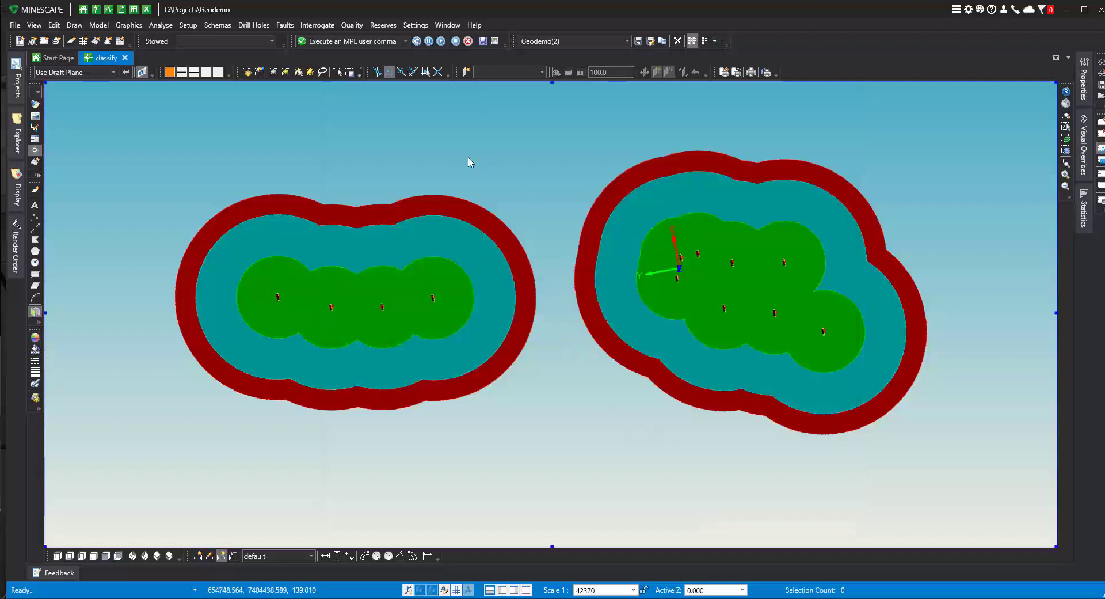
Detach the Resource Classification commands from Reserves as a floating menu above the drawing.
{"action": "left_click", "coordinate": [383, 29]}
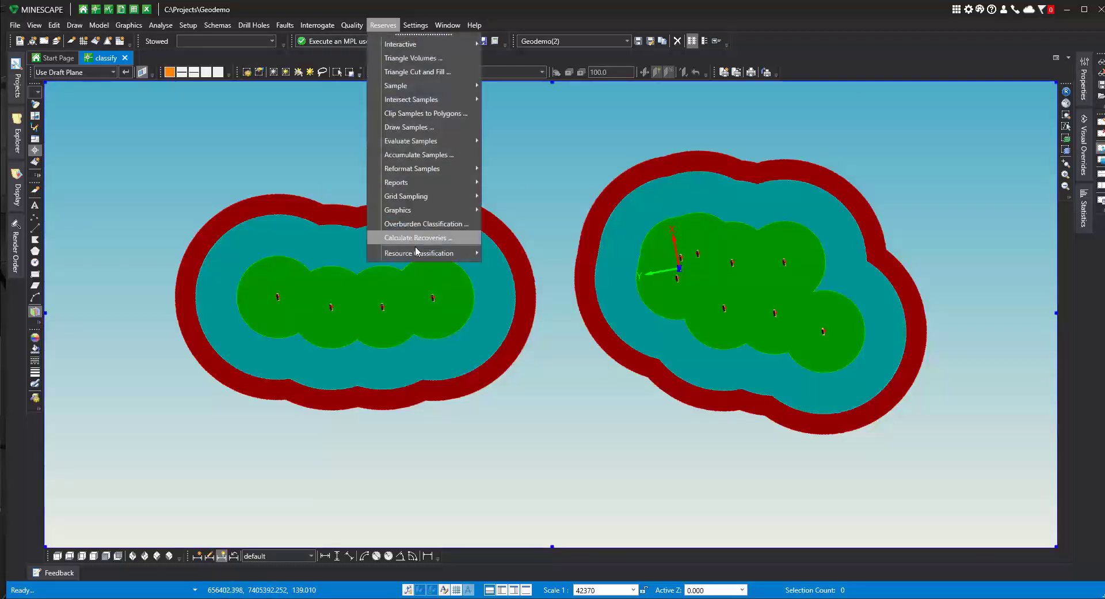
{"action": "mouse_move", "coordinate": [426, 253]}
{"action": "left_click_drag", "start_coordinate": [528, 250], "coordinate": [504, 111]}
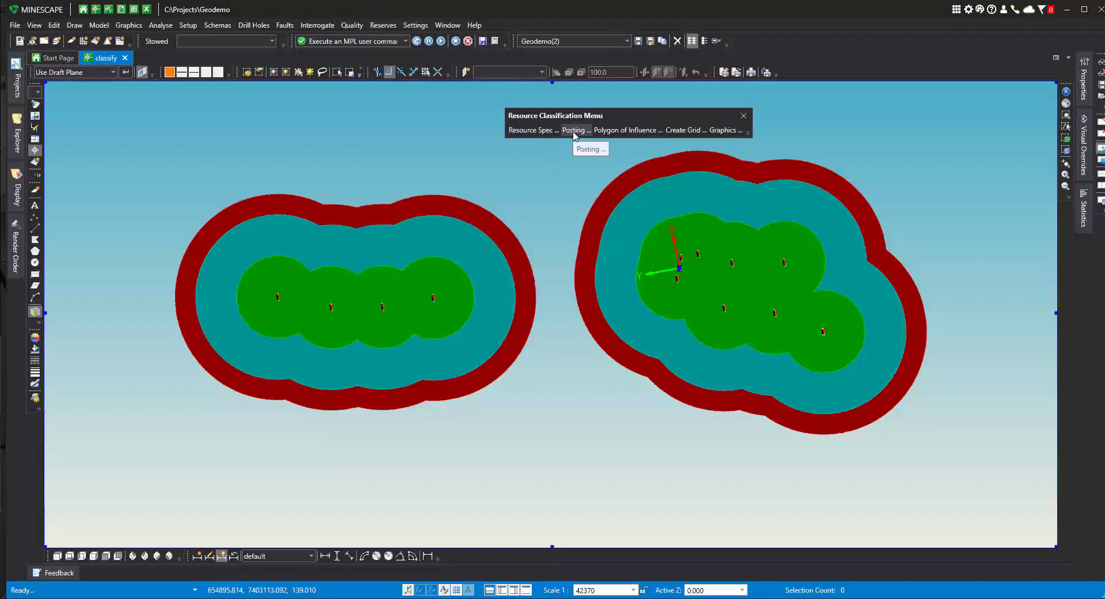
Run Posting for the classify resource classification to post the drill hole ash values for interval A1.
{"action": "left_click", "coordinate": [573, 131]}
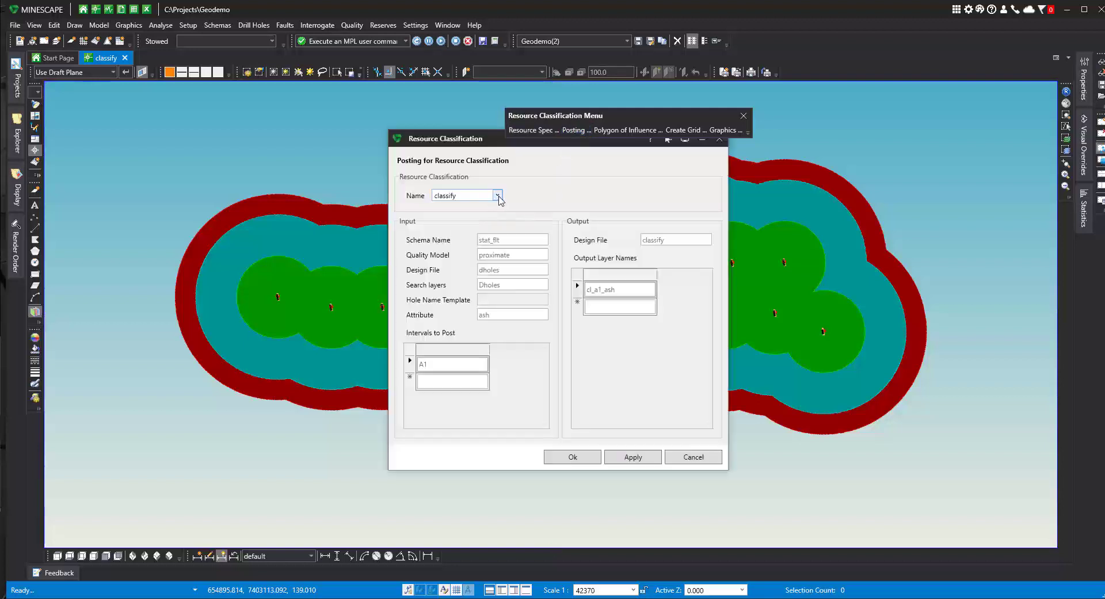
{"action": "left_click", "coordinate": [500, 199]}
{"action": "left_click", "coordinate": [480, 216]}
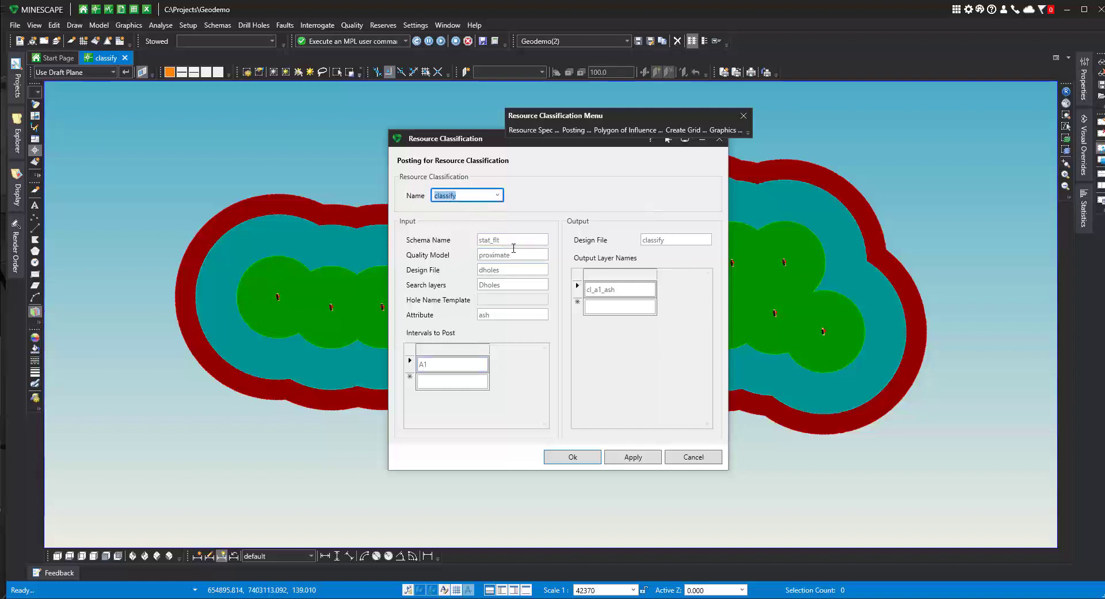
{"action": "left_click", "coordinate": [524, 282]}
{"action": "left_click", "coordinate": [512, 318]}
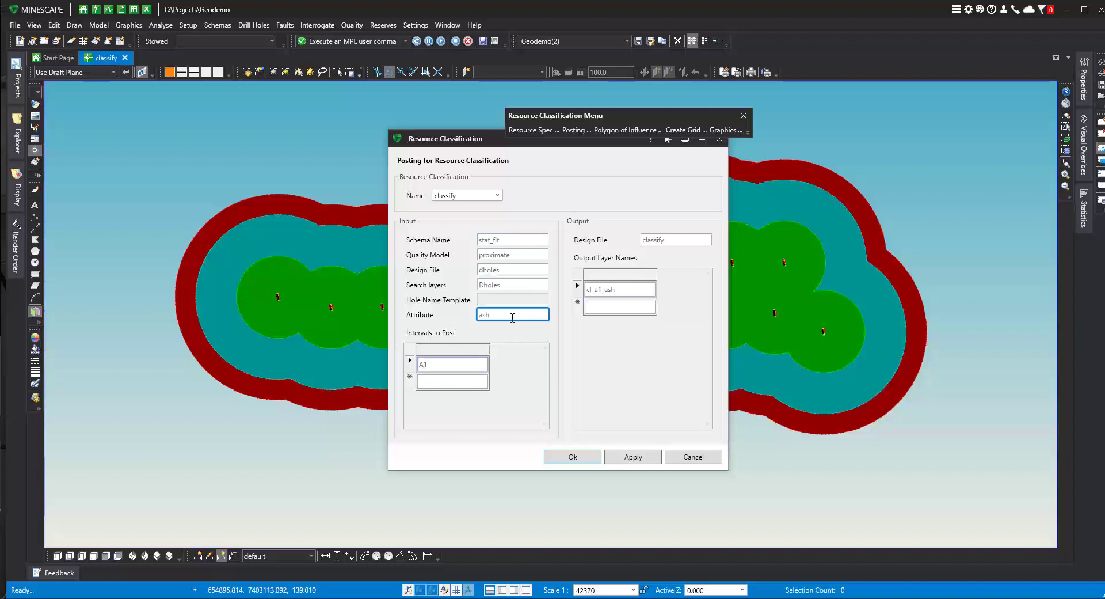
{"action": "left_click", "coordinate": [515, 284]}
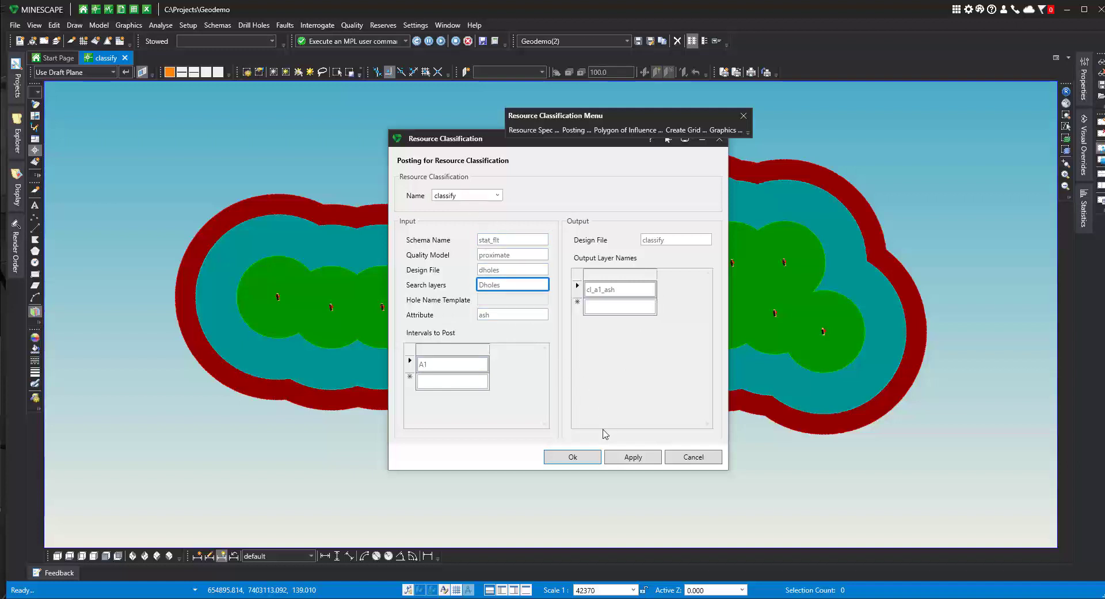
{"action": "left_click", "coordinate": [583, 460]}
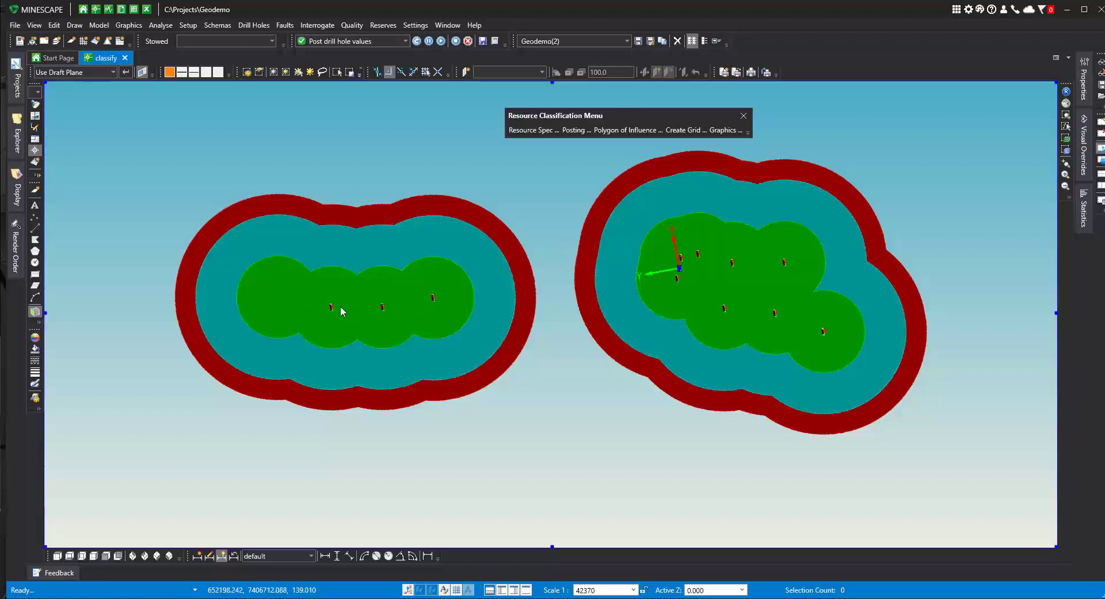
Check the posted drill hole values up close across the classified areas, and hide the CL_A1 layer.
{"action": "scroll", "coordinate": [704, 266], "scroll_direction": "up", "scroll_amount": 5}
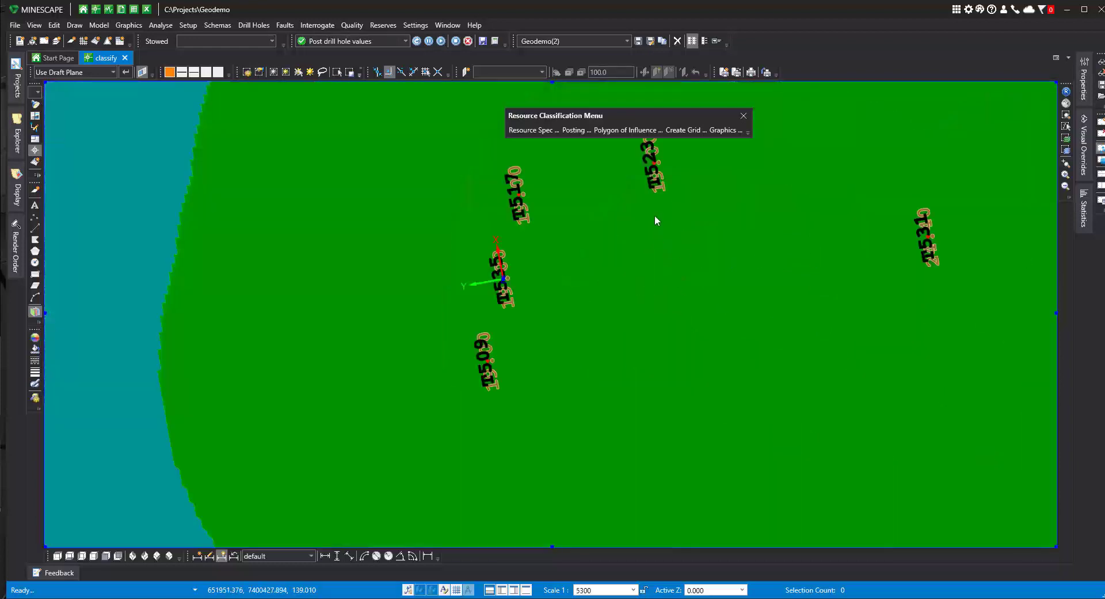
{"action": "middle_click_drag", "start_coordinate": [658, 218], "coordinate": [623, 311]}
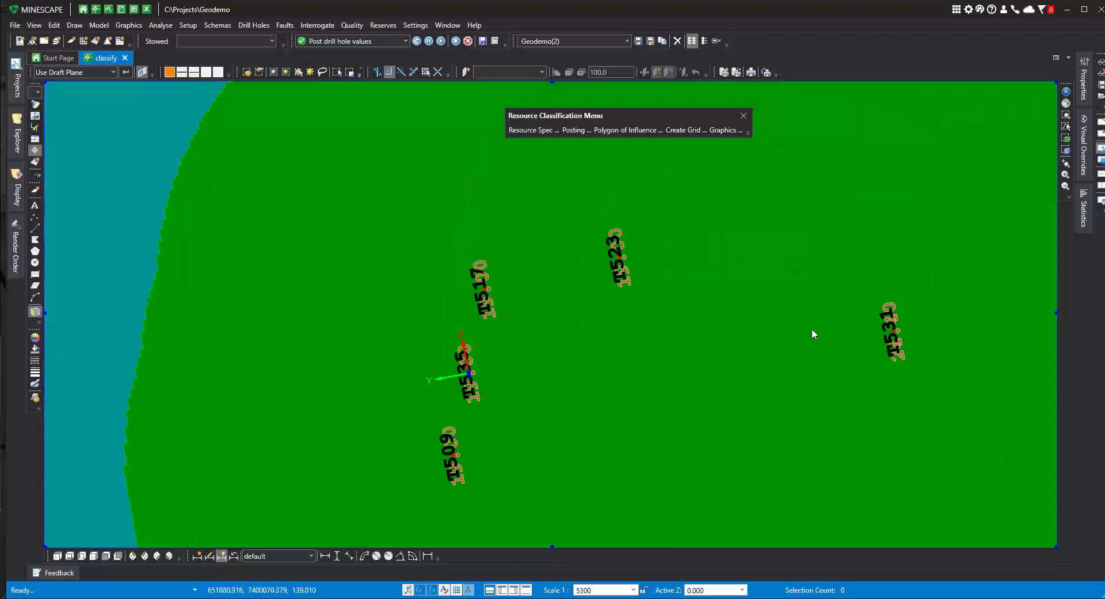
{"action": "scroll", "coordinate": [615, 306], "scroll_direction": "down", "scroll_amount": 5}
{"action": "scroll", "coordinate": [594, 310], "scroll_direction": "up", "scroll_amount": 3}
{"action": "scroll", "coordinate": [592, 307], "scroll_direction": "down", "scroll_amount": 4}
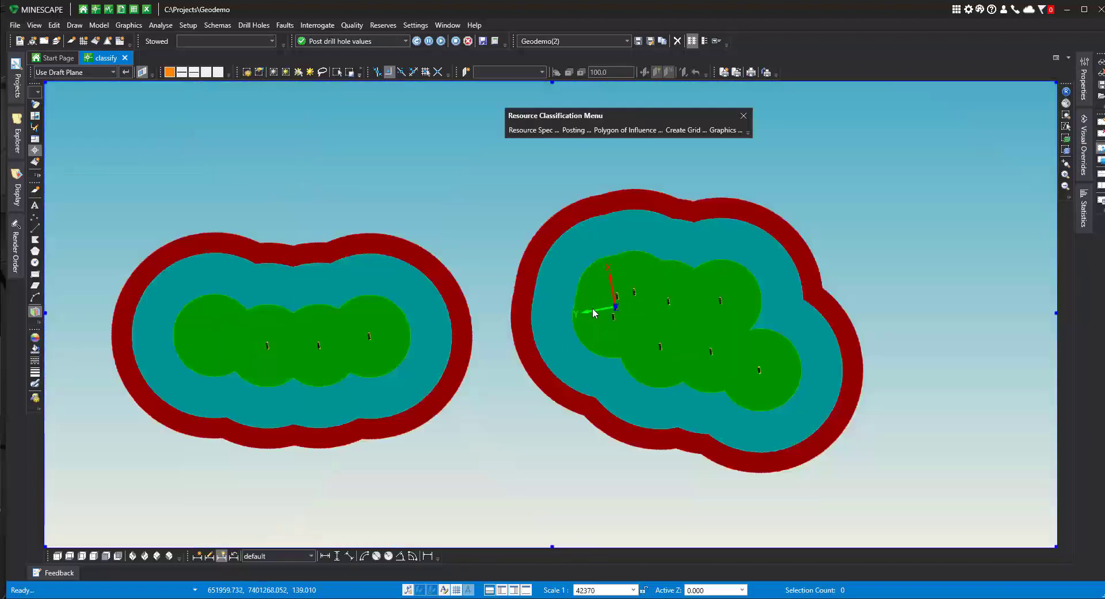
{"action": "left_click", "coordinate": [18, 135]}
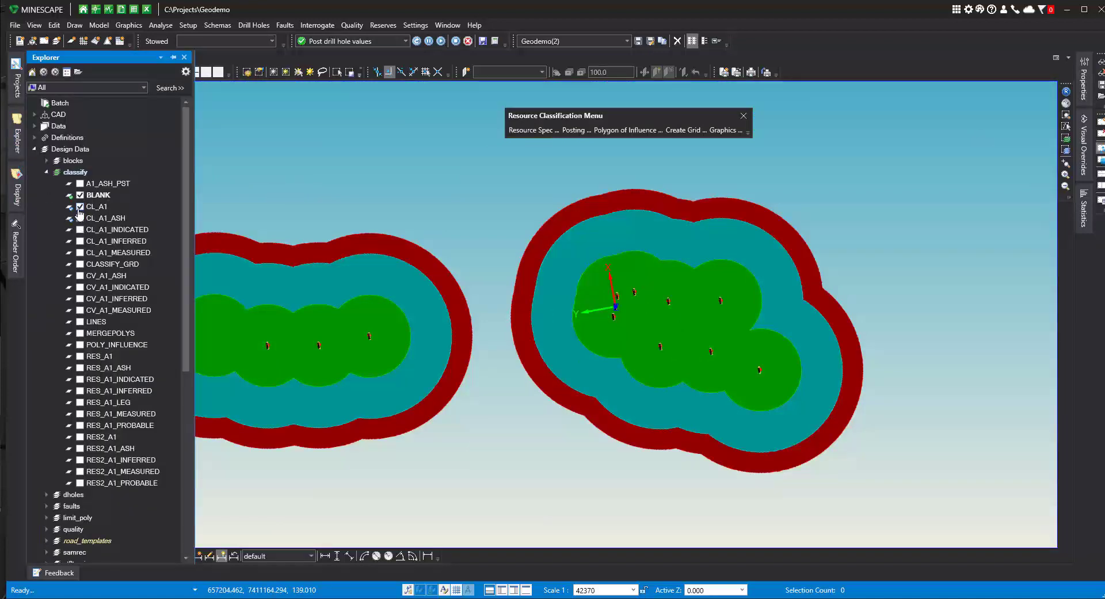
{"action": "left_click", "coordinate": [80, 207]}
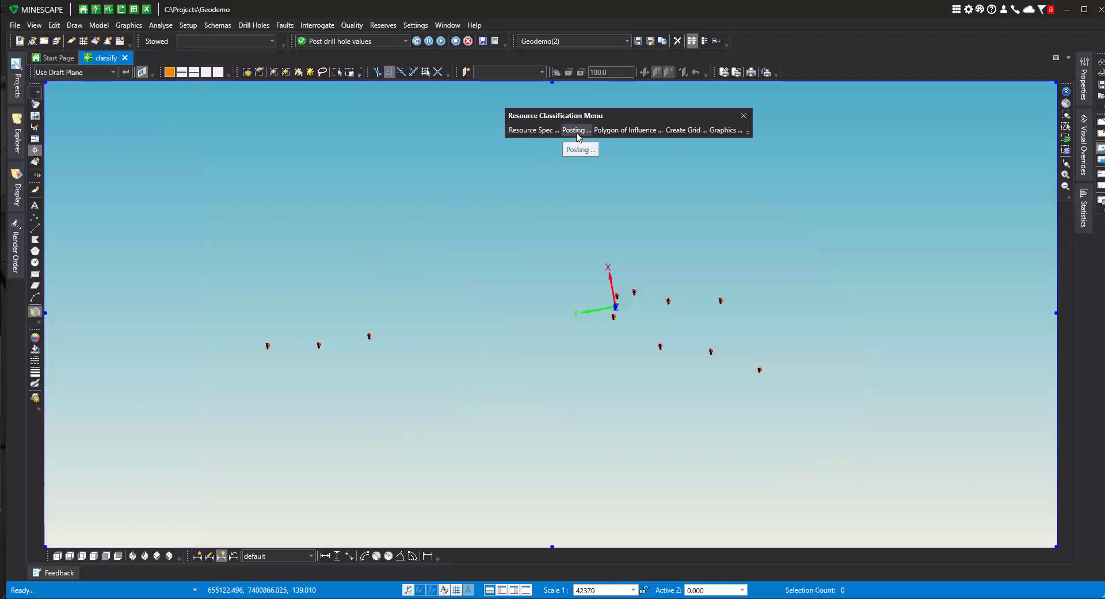
Generate the polygons of influence for the classify resource classification.
{"action": "left_click", "coordinate": [616, 131]}
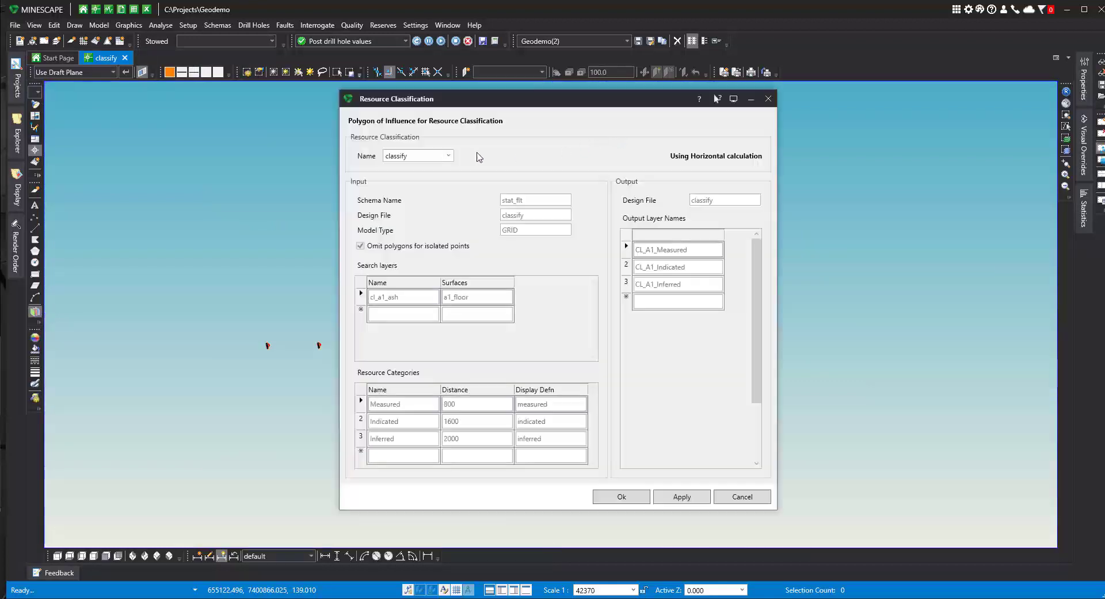
{"action": "left_click", "coordinate": [449, 155]}
{"action": "left_click", "coordinate": [398, 157]}
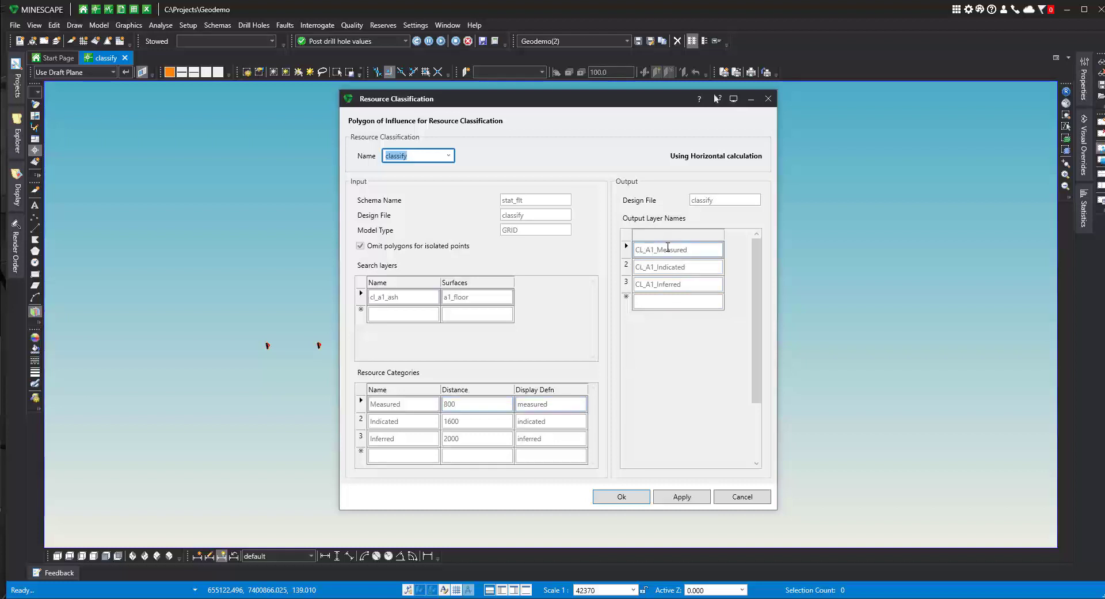
{"action": "left_click", "coordinate": [620, 496]}
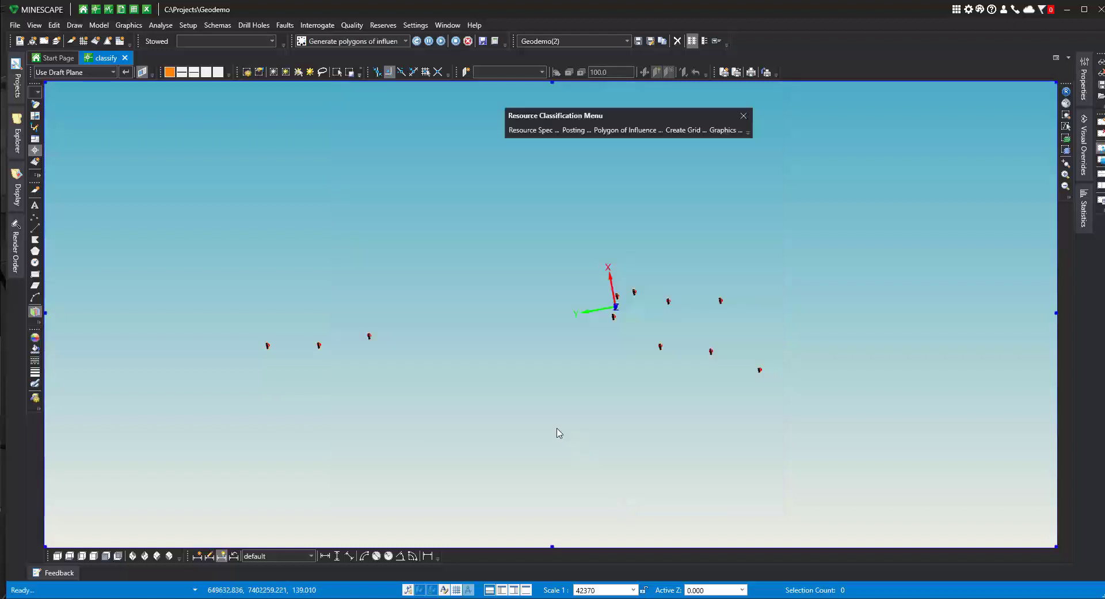
Display the CL_A1_INFERRED, CL_A1_INDICATED and CL_A1_MEASURED polygon layers of the classify design file.
{"action": "left_click", "coordinate": [17, 135]}
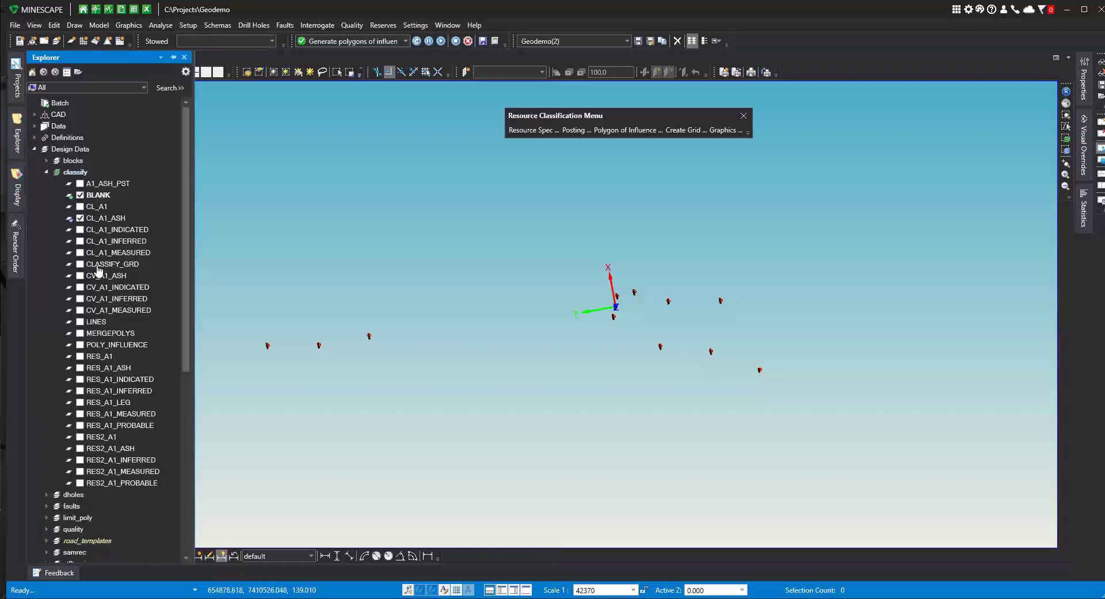
{"action": "left_click", "coordinate": [81, 241]}
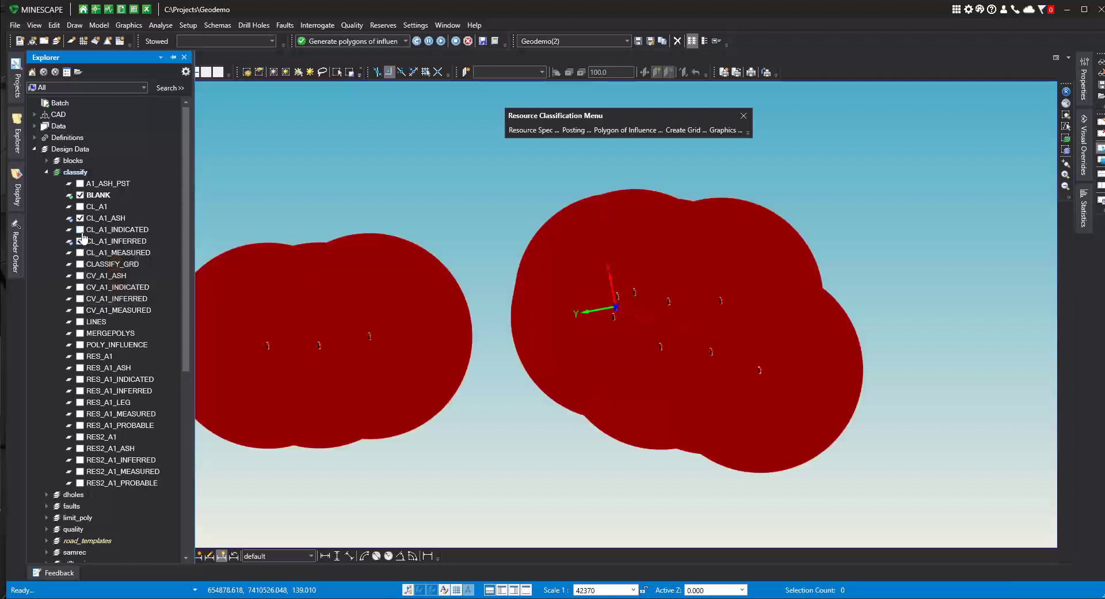
{"action": "left_click", "coordinate": [80, 230]}
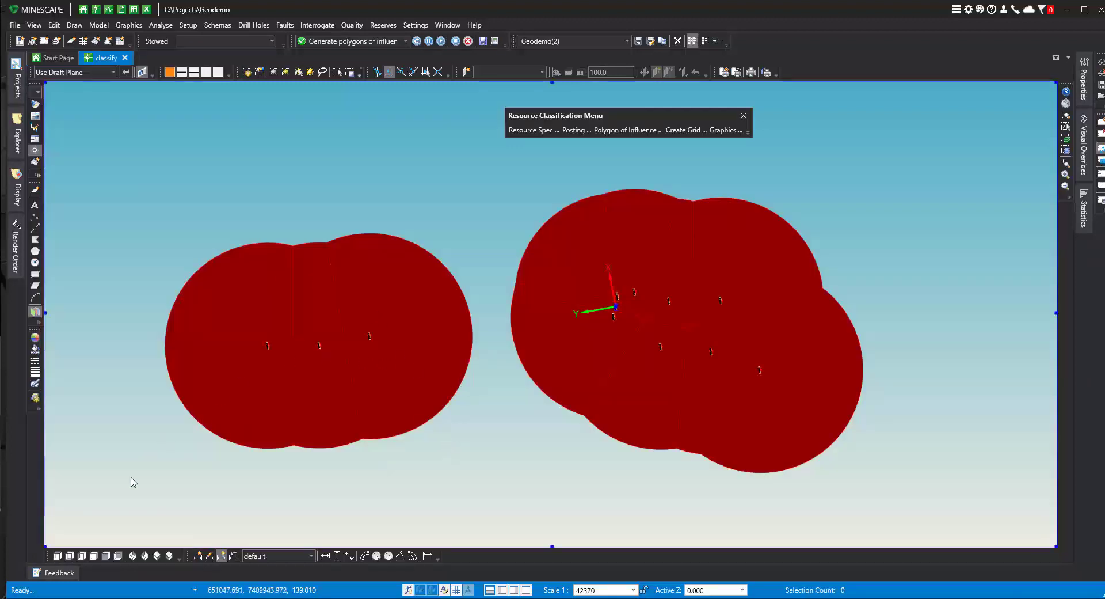
Render layers by list priority instead of z-buffer, ordering CL_A1_MEASURED above CL_A1_INDICATED above CL_A1_INFERRED, with the posted drill hole values in front.
{"action": "left_click", "coordinate": [17, 250]}
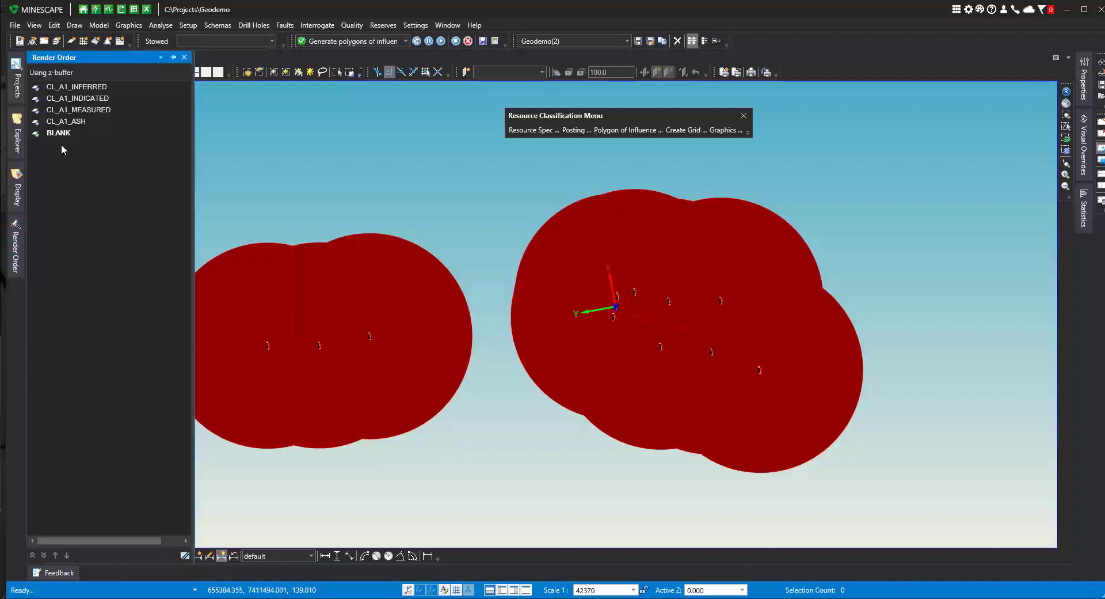
{"action": "left_click", "coordinate": [183, 555]}
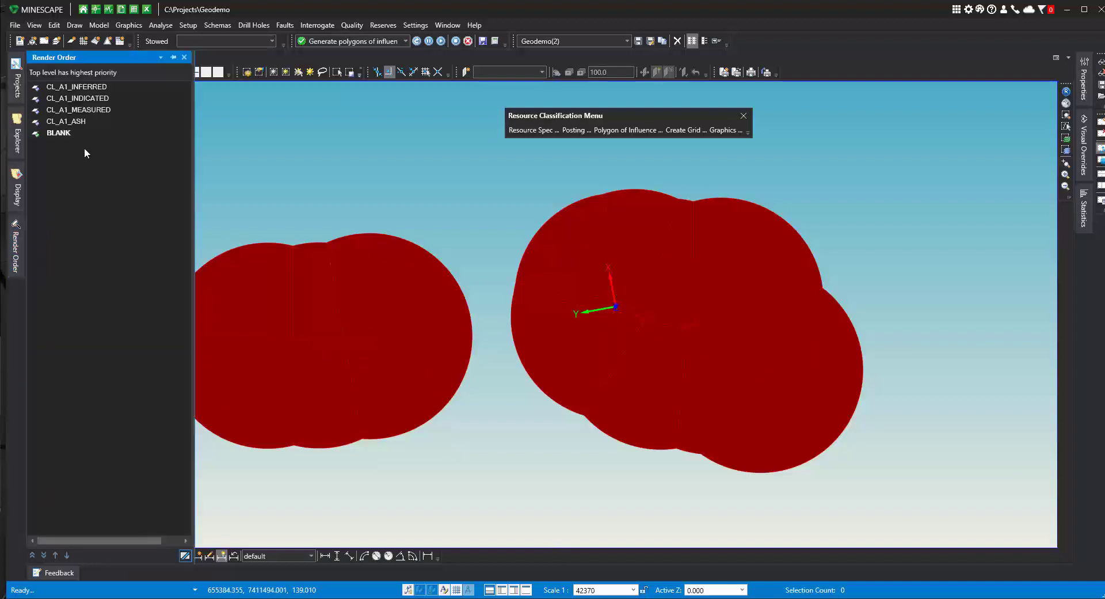
{"action": "left_click", "coordinate": [81, 110]}
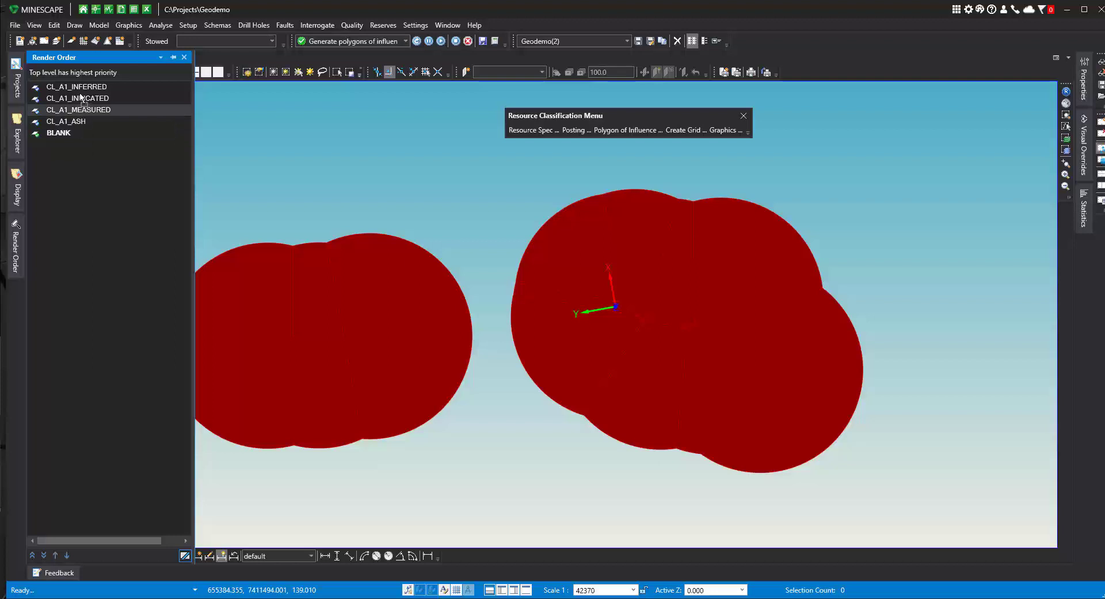
{"action": "left_click_drag", "start_coordinate": [81, 96], "coordinate": [81, 86]}
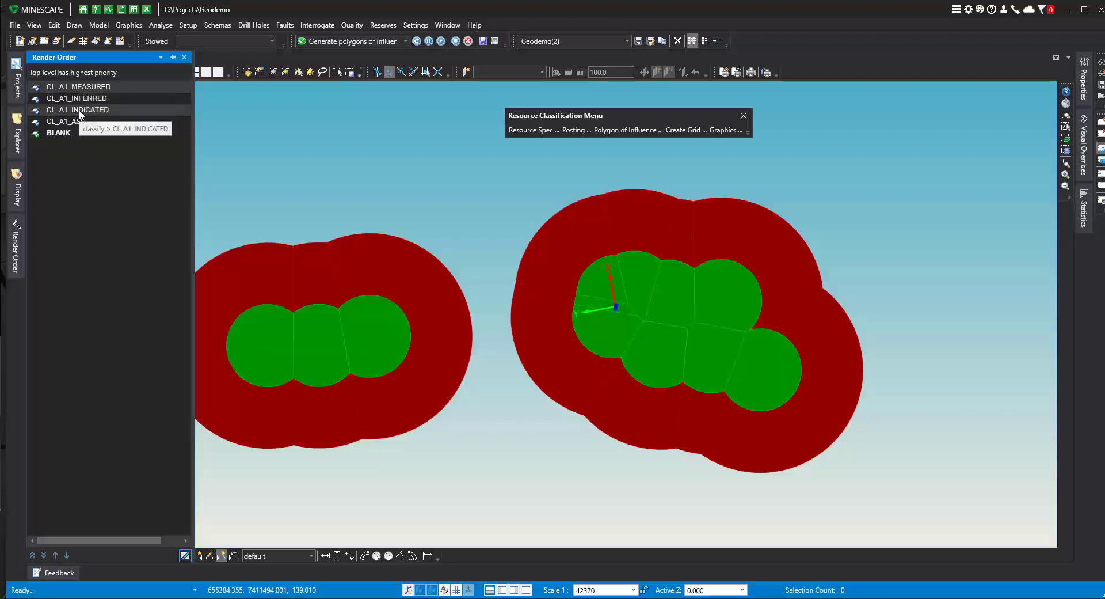
{"action": "left_click", "coordinate": [81, 113]}
{"action": "left_click_drag", "start_coordinate": [81, 96], "coordinate": [81, 98]}
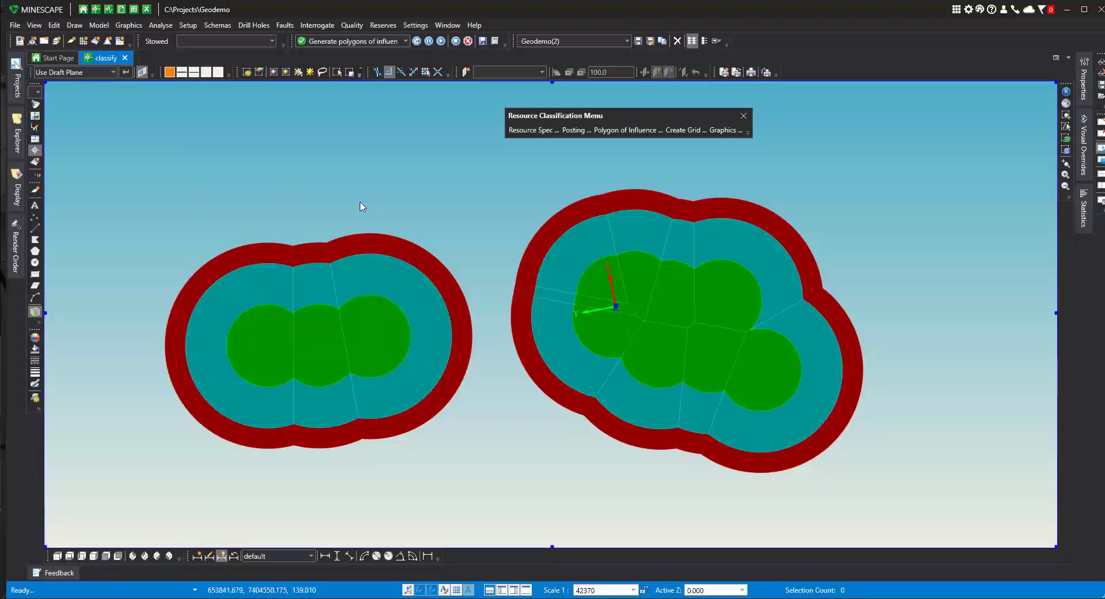
{"action": "left_click", "coordinate": [17, 238]}
Create the grid for the classify resource classification using the grid10 fine grid specification.
{"action": "left_click", "coordinate": [682, 132]}
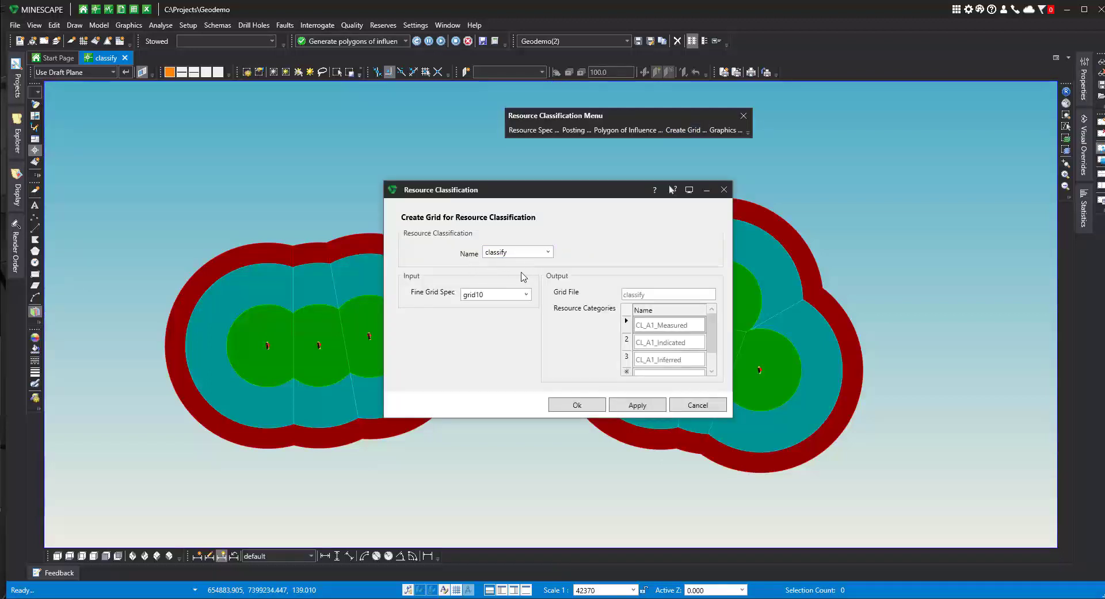
{"action": "left_click", "coordinate": [549, 252]}
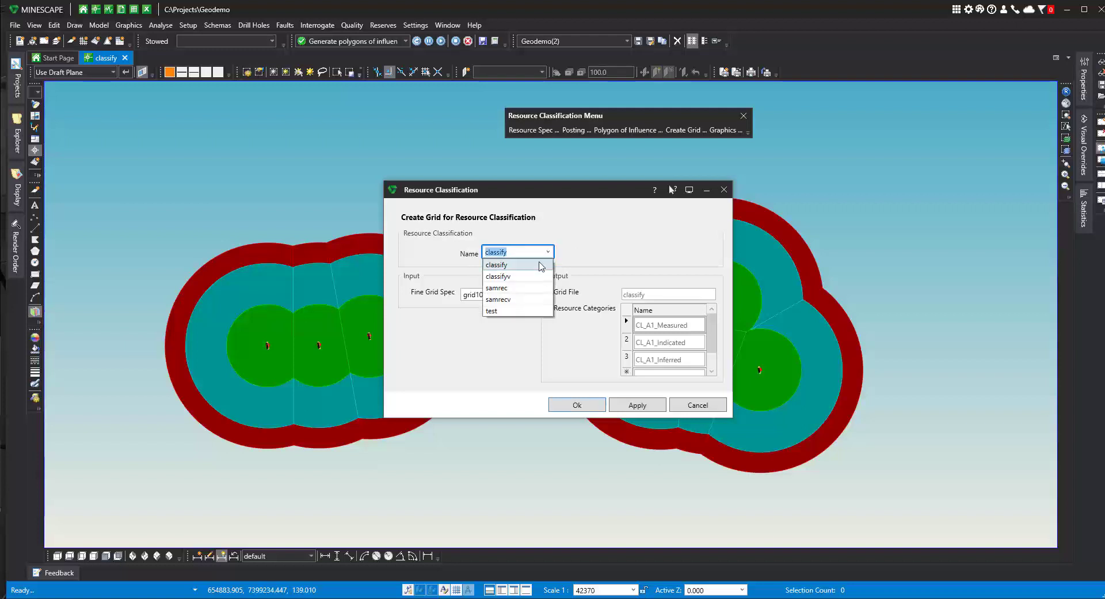
{"action": "left_click", "coordinate": [532, 265]}
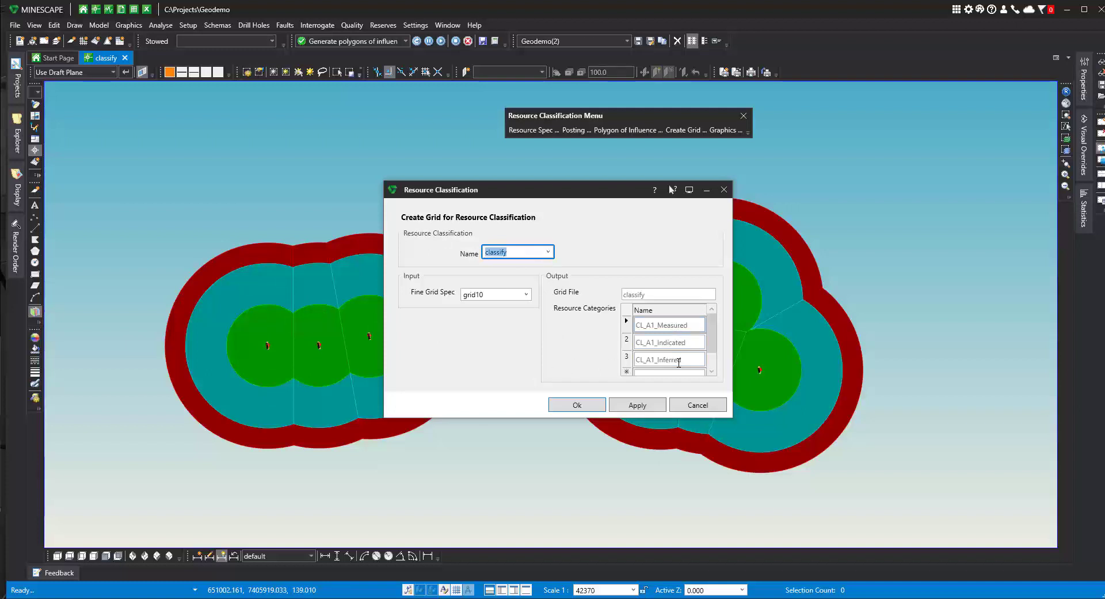
{"action": "left_click", "coordinate": [577, 405]}
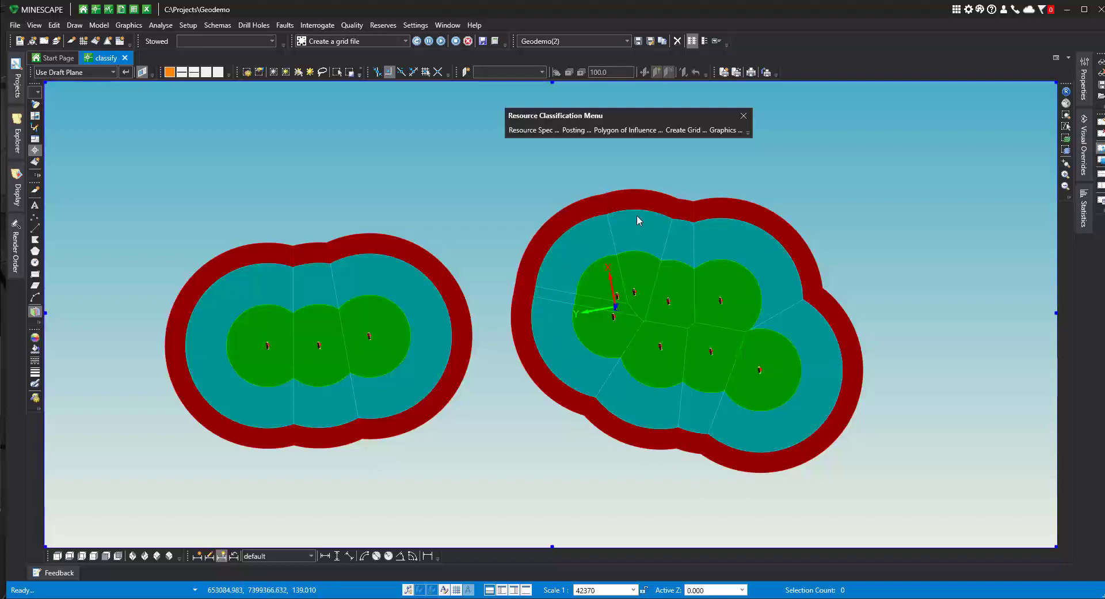
Hide the CL_A1_MEASURED, CL_A1_INFERRED and CL_A1_INDICATED polygon layers, leaving the posted drill holes displayed.
{"action": "left_click", "coordinate": [18, 138]}
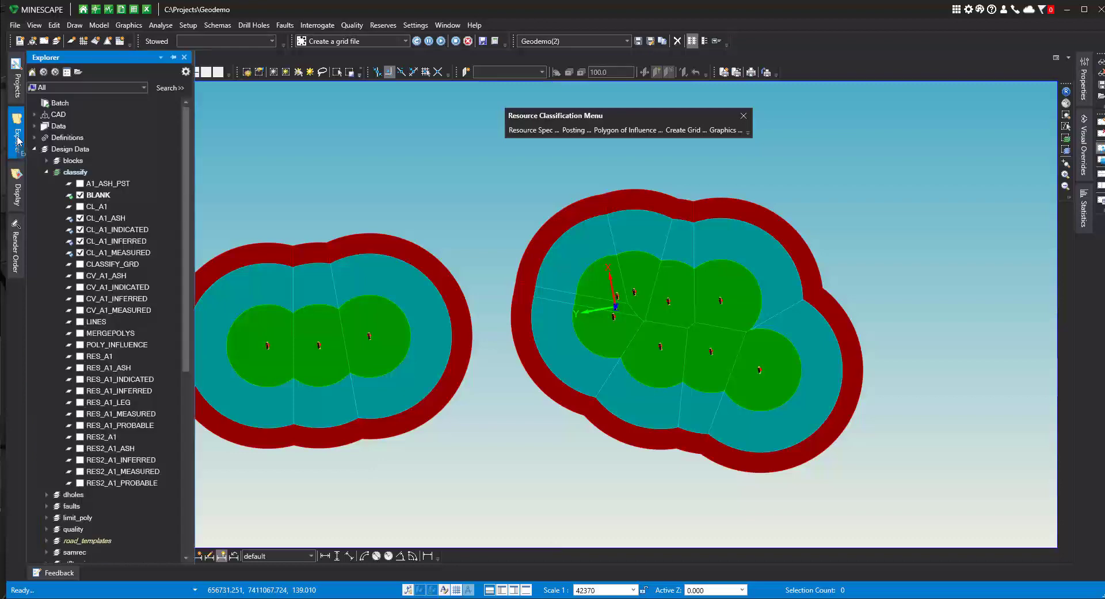
{"action": "left_click", "coordinate": [81, 253]}
{"action": "left_click", "coordinate": [81, 240]}
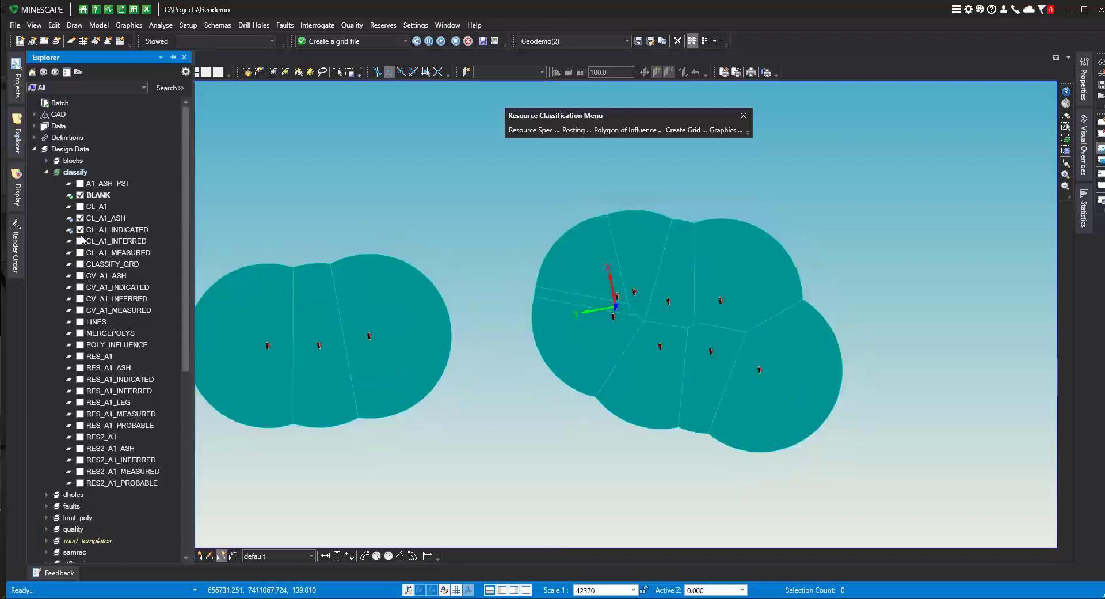
{"action": "left_click", "coordinate": [82, 232]}
{"action": "left_click", "coordinate": [80, 229]}
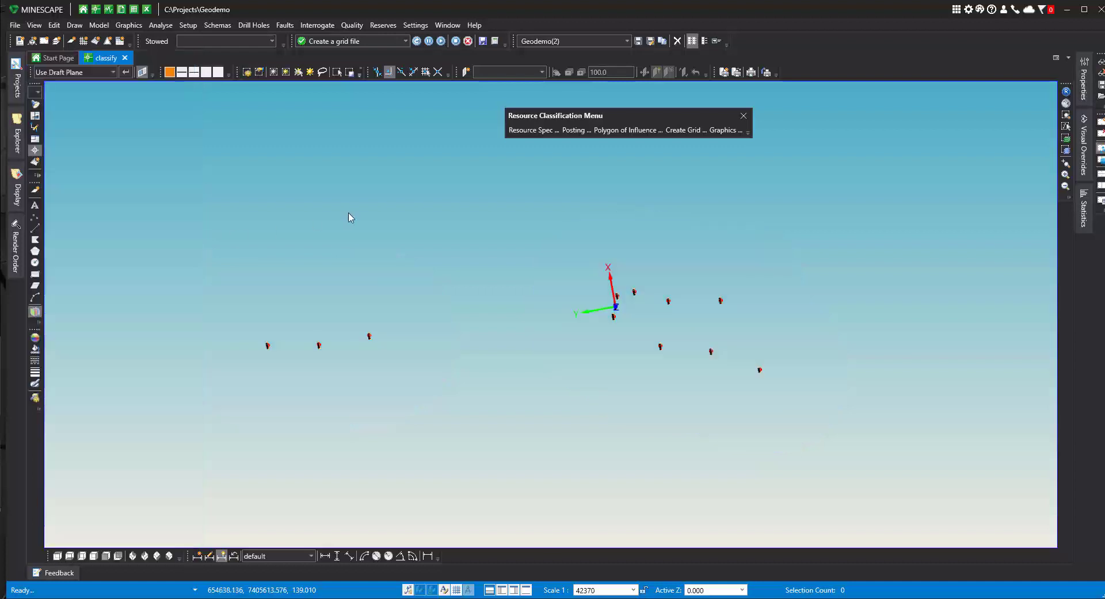
Contour the classify resource classification grid as shaded contours with Point smoothing, and display the CL_A1 layer to review it.
{"action": "left_click", "coordinate": [727, 131]}
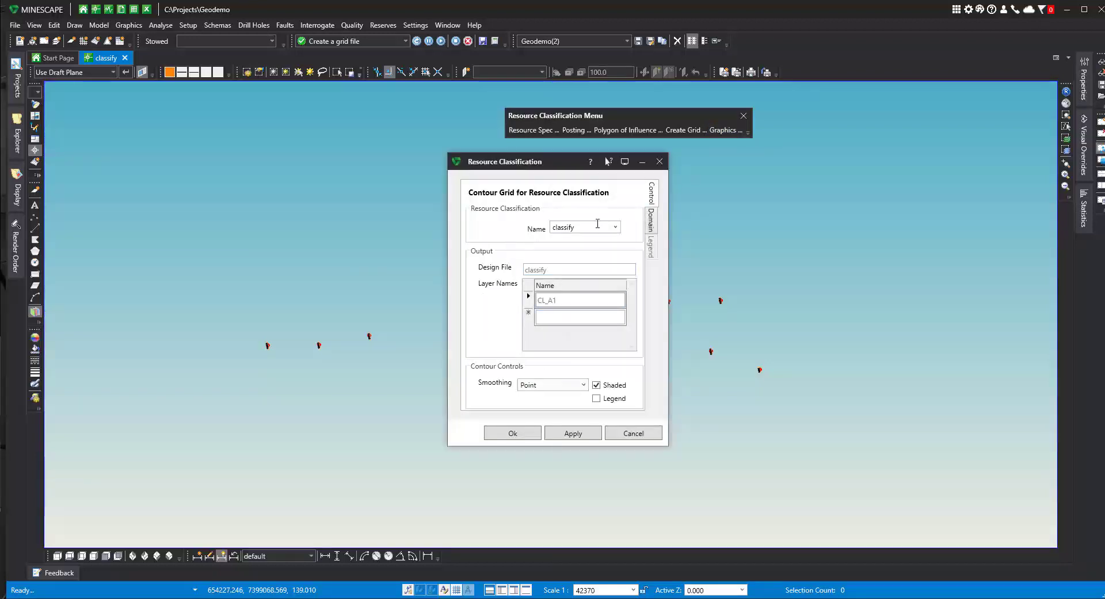
{"action": "left_click", "coordinate": [520, 440]}
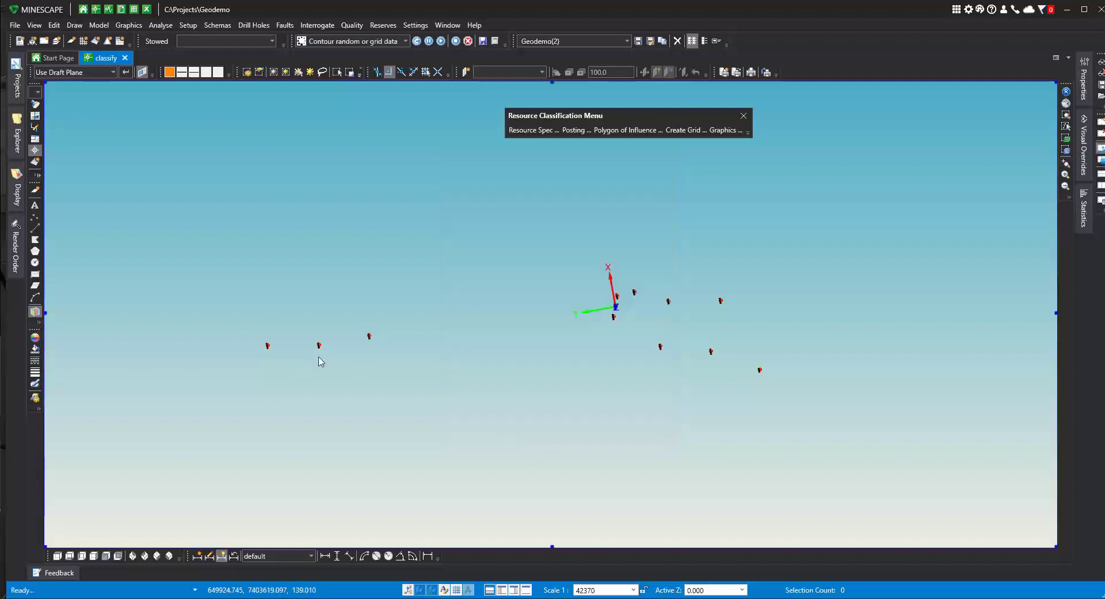
{"action": "mouse_move", "coordinate": [22, 149]}
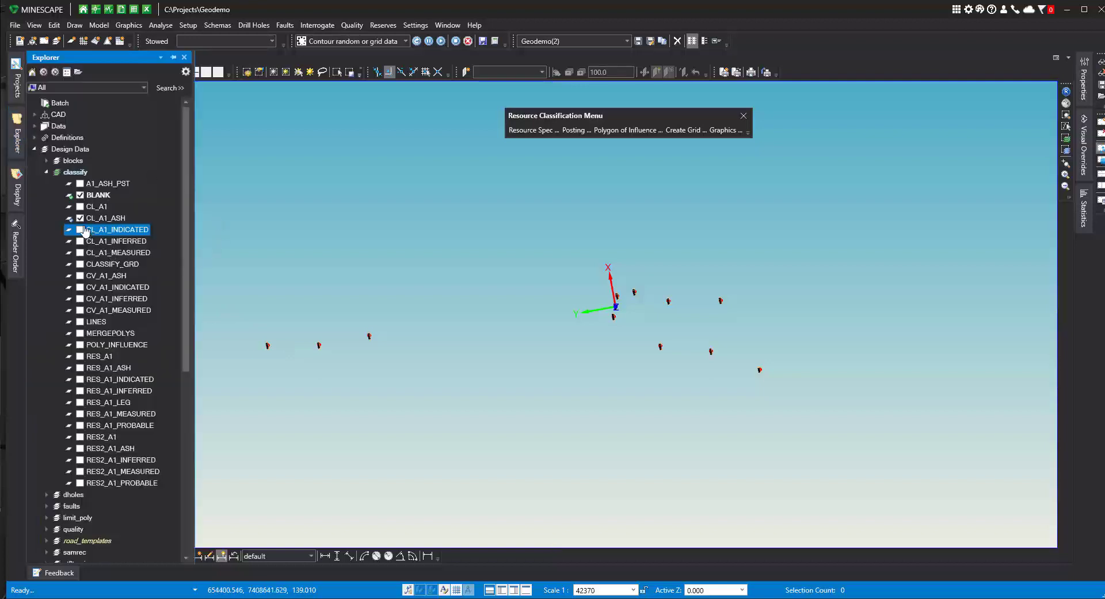
{"action": "mouse_move", "coordinate": [82, 215]}
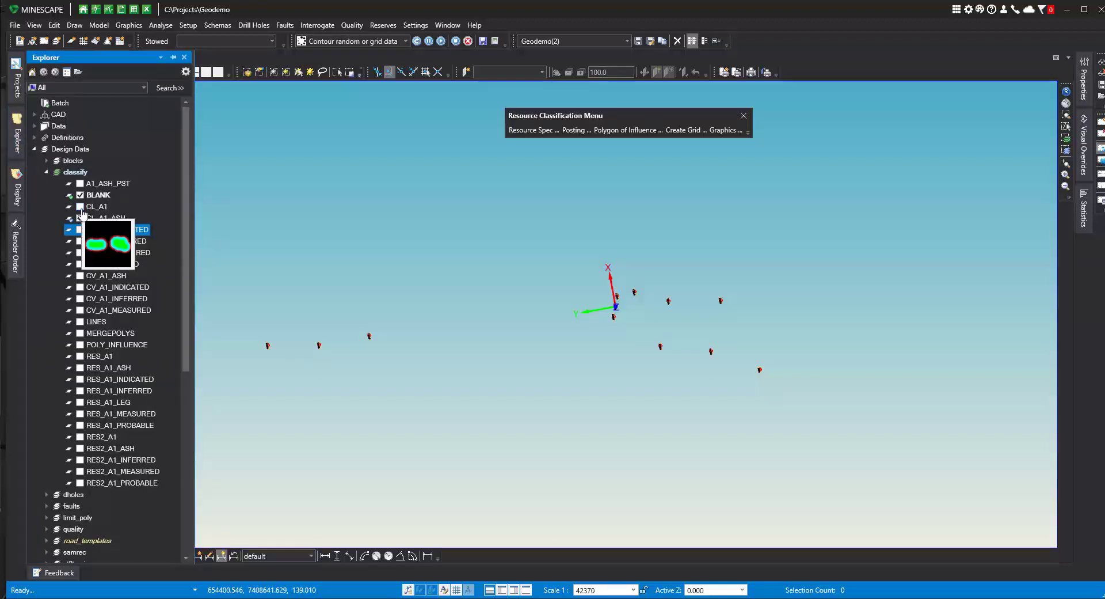
{"action": "left_click", "coordinate": [81, 208]}
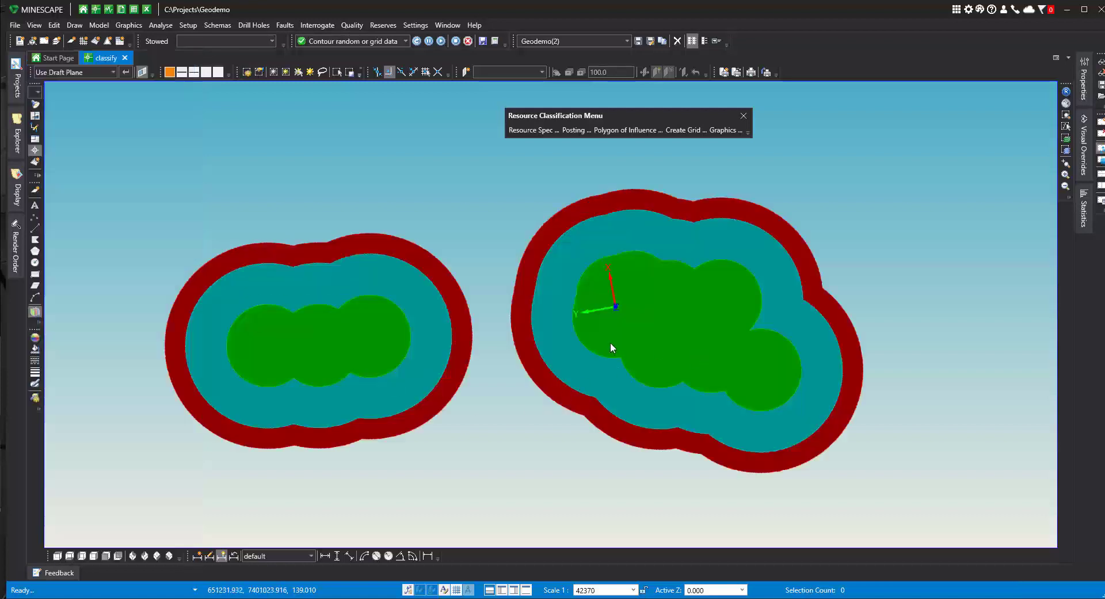
{"action": "scroll", "coordinate": [604, 346], "scroll_direction": "up", "scroll_amount": 2}
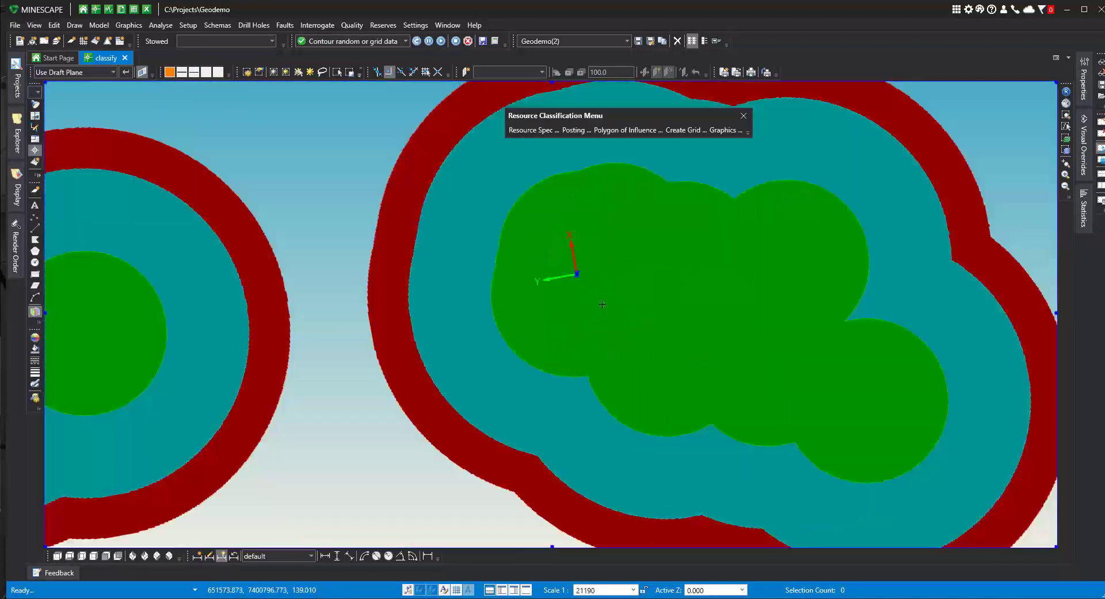
{"action": "scroll", "coordinate": [622, 322], "scroll_direction": "down", "scroll_amount": 2}
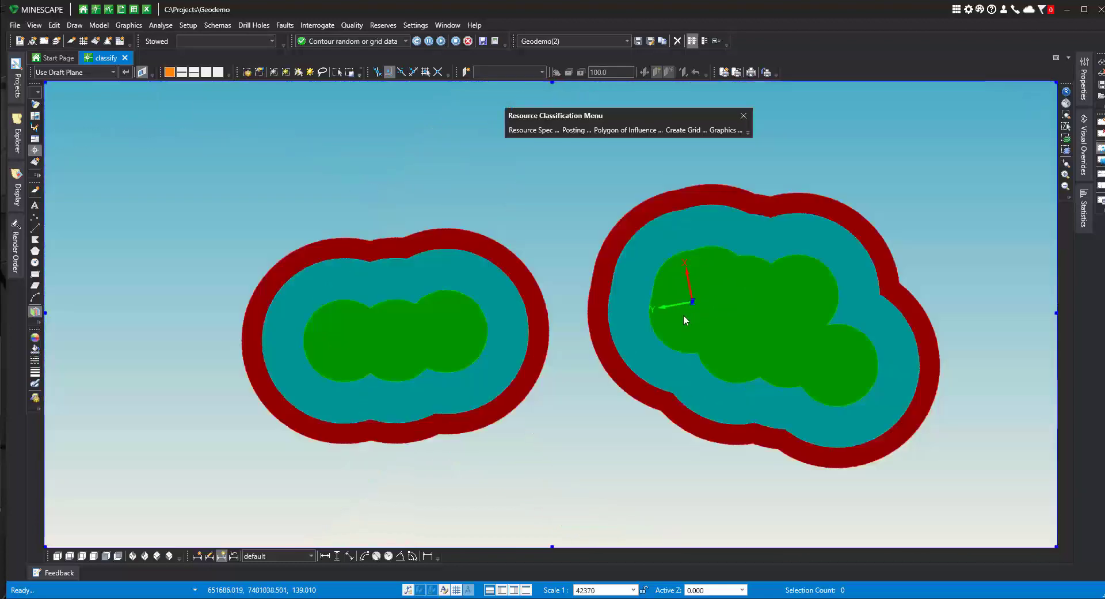
{"action": "middle_click_drag", "start_coordinate": [555, 345], "coordinate": [476, 323]}
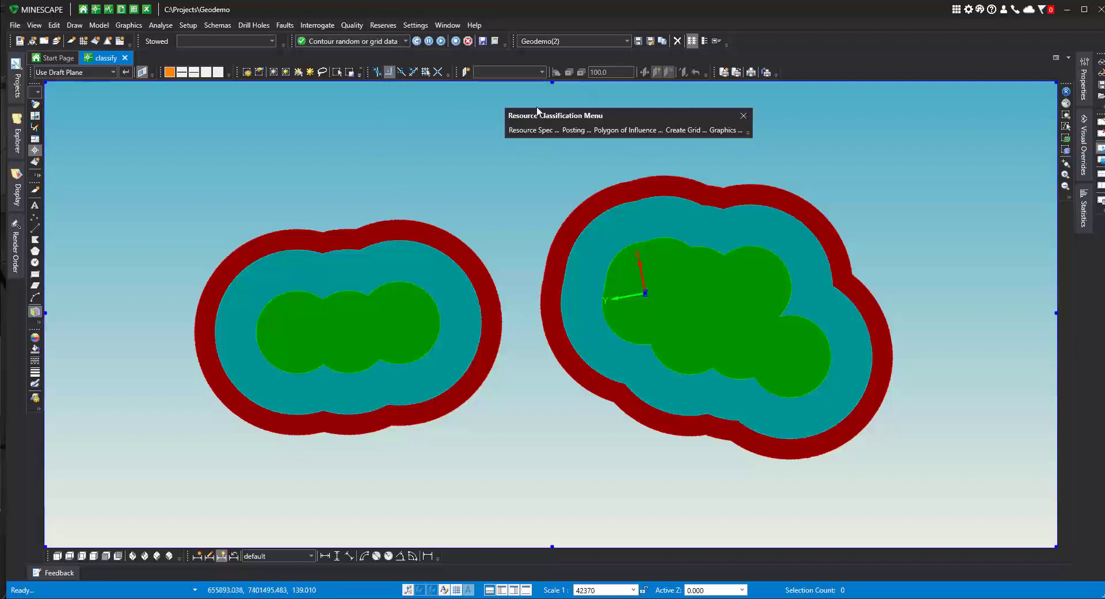
Start generating reserve samples from polygons, using the stat_flt schema with the Grid model and proximate quality model.
{"action": "left_click", "coordinate": [388, 26]}
{"action": "mouse_move", "coordinate": [396, 85]}
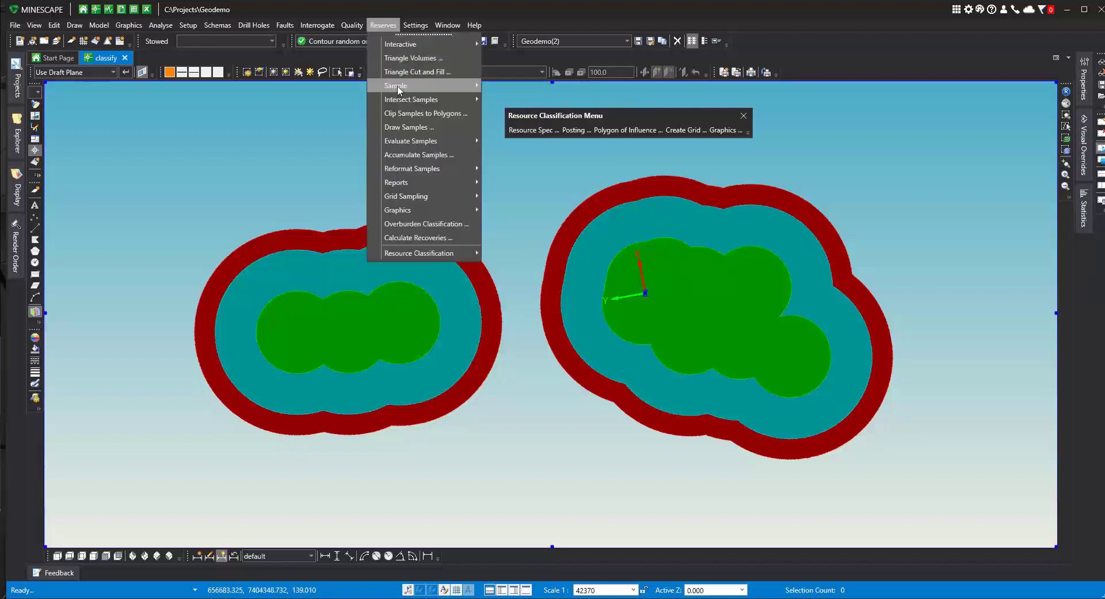
{"action": "left_click", "coordinate": [518, 95]}
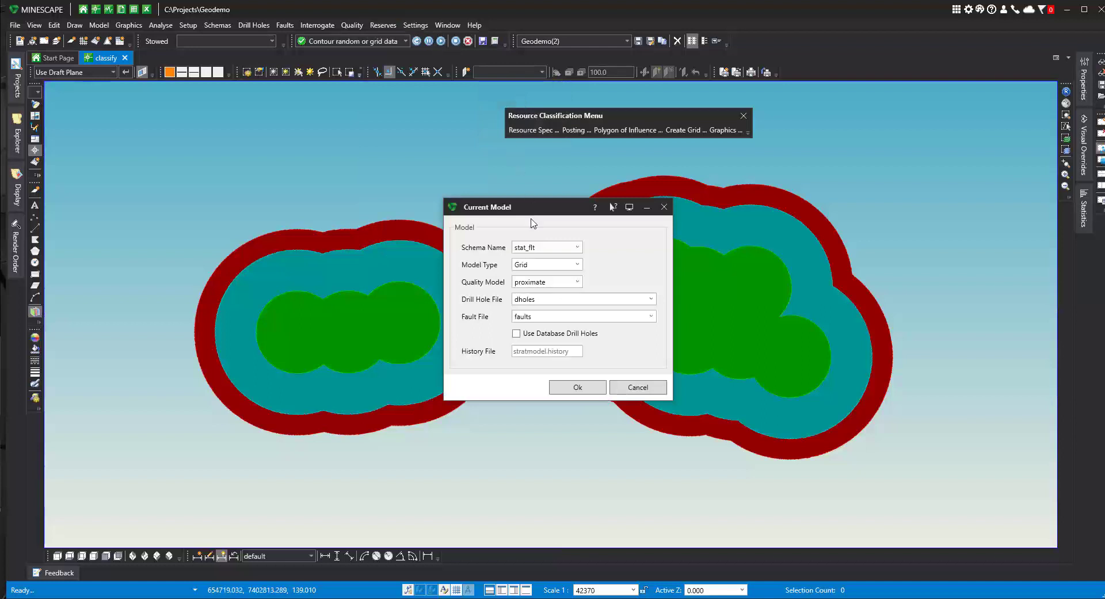
{"action": "left_click_drag", "start_coordinate": [527, 207], "coordinate": [418, 159]}
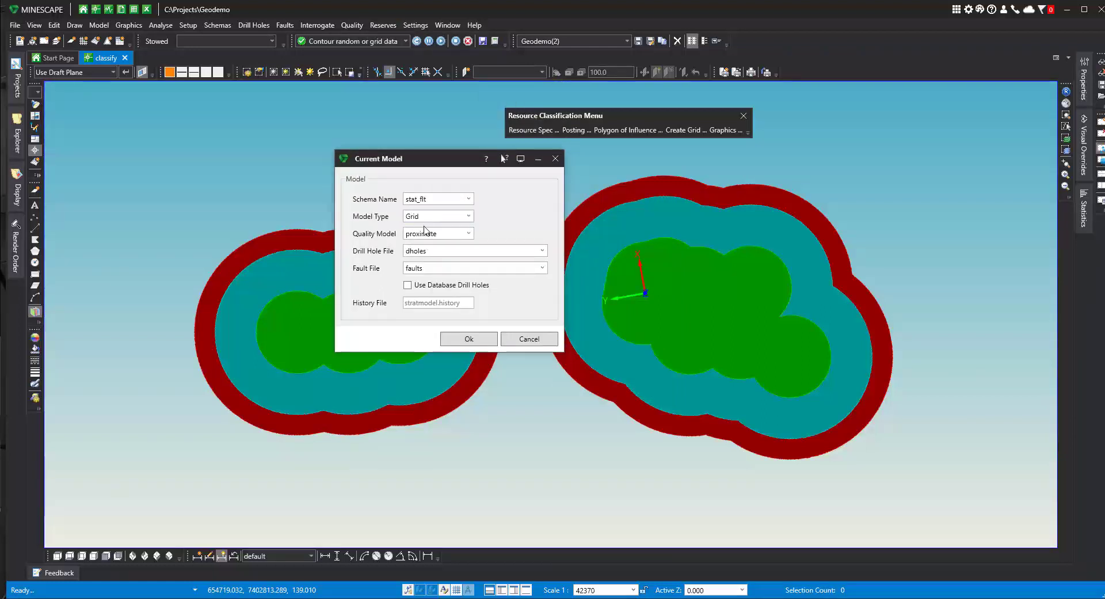
{"action": "left_click", "coordinate": [467, 340]}
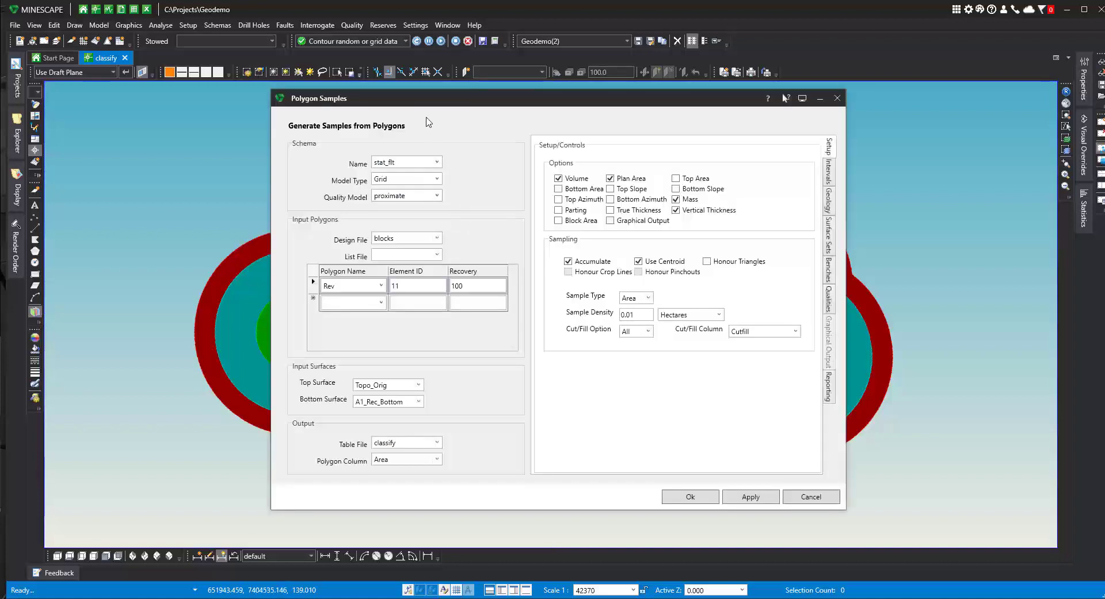
{"action": "left_click_drag", "start_coordinate": [422, 104], "coordinate": [405, 103]}
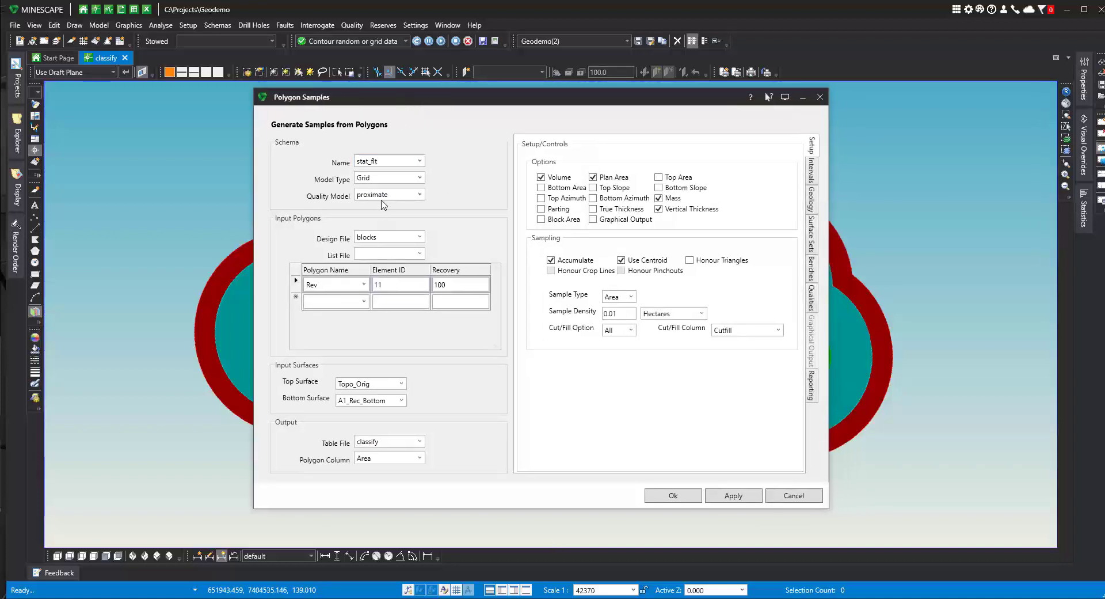
Check the Rev input polygon and its blocks design file, with the classification contours in view beside the form.
{"action": "left_click", "coordinate": [335, 286]}
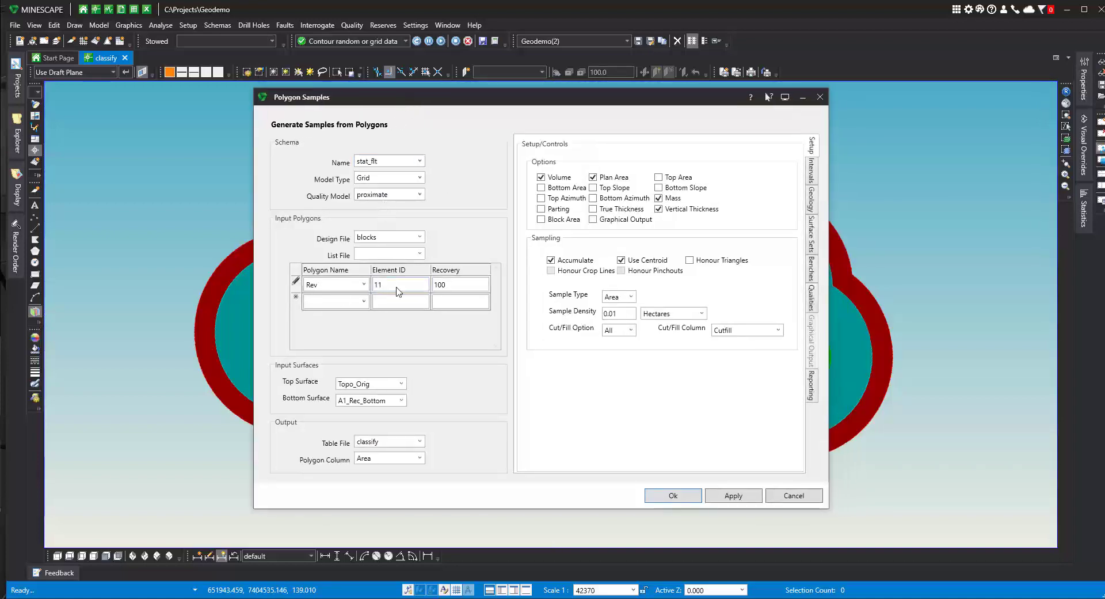
{"action": "left_click", "coordinate": [379, 236]}
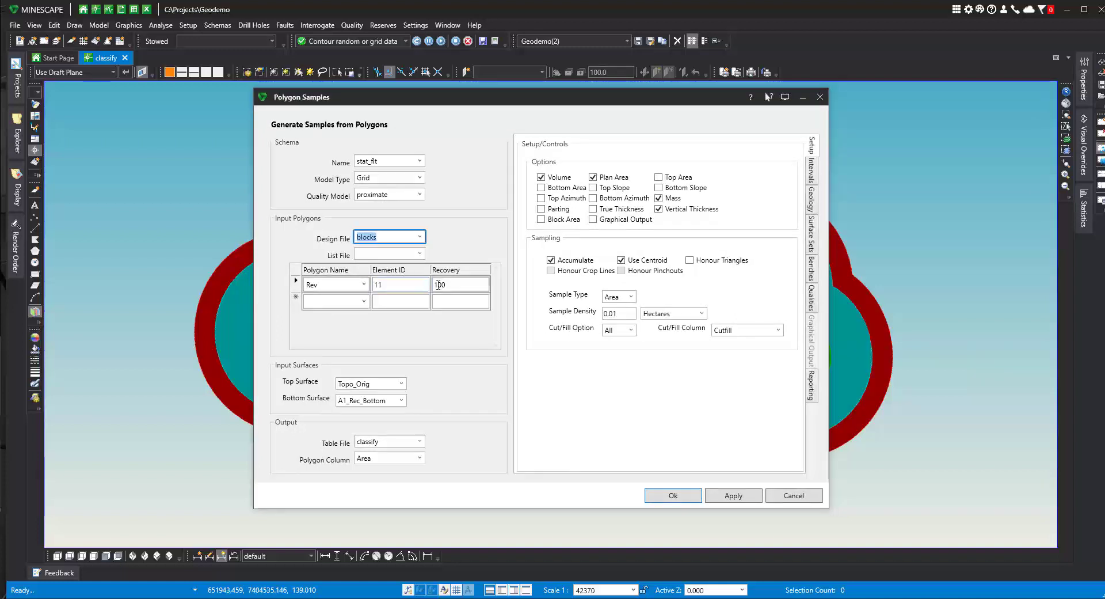
{"action": "left_click_drag", "start_coordinate": [399, 102], "coordinate": [534, 115]}
{"action": "middle_click_drag", "start_coordinate": [224, 216], "coordinate": [189, 221]}
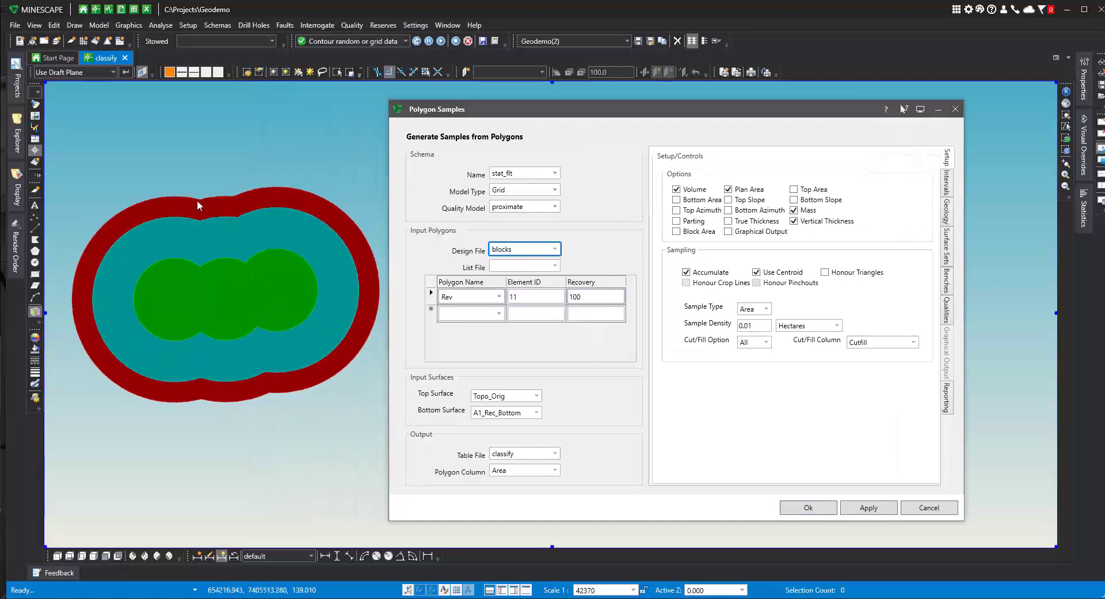
{"action": "scroll", "coordinate": [295, 216], "scroll_direction": "down", "scroll_amount": 2}
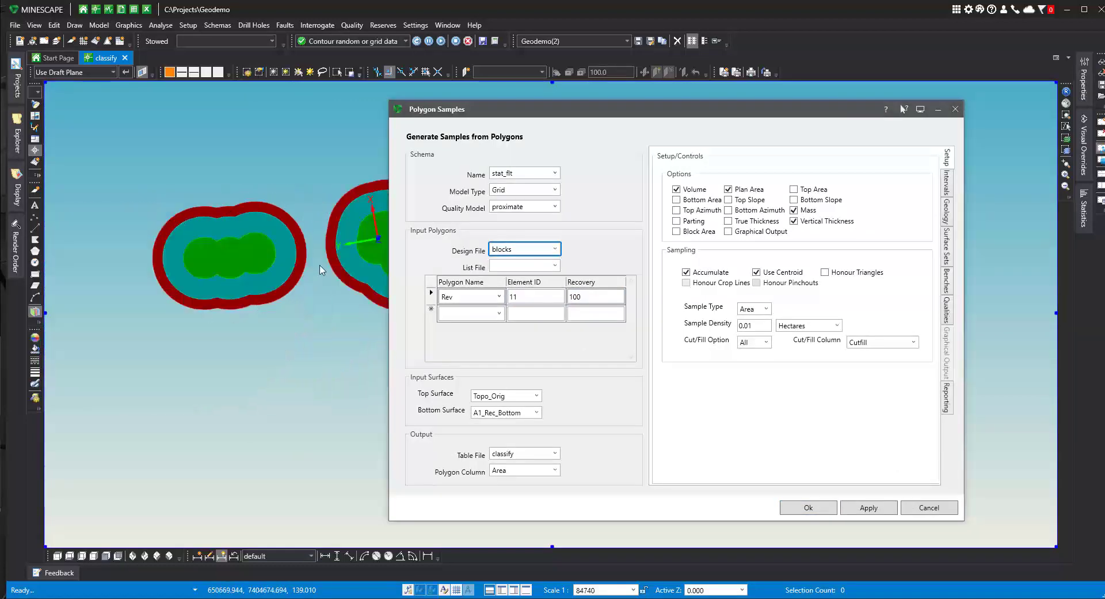
{"action": "middle_click_drag", "start_coordinate": [324, 264], "coordinate": [184, 283]}
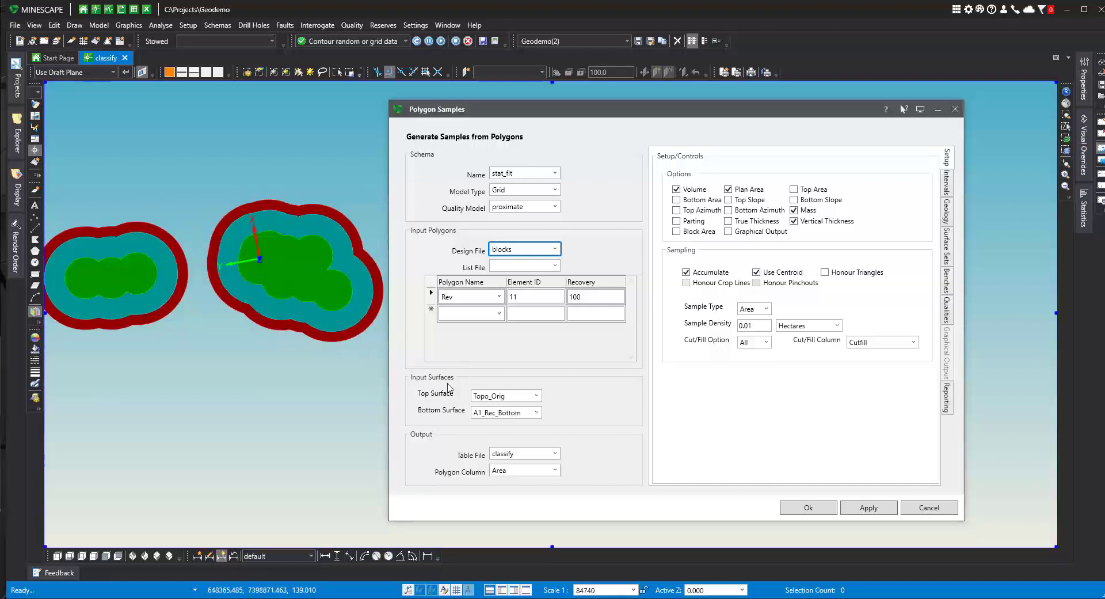
Review the input surfaces, including the expression defining the A1_Rec_Bottom bottom surface, and the output table file and polygon column.
{"action": "left_click", "coordinate": [518, 395]}
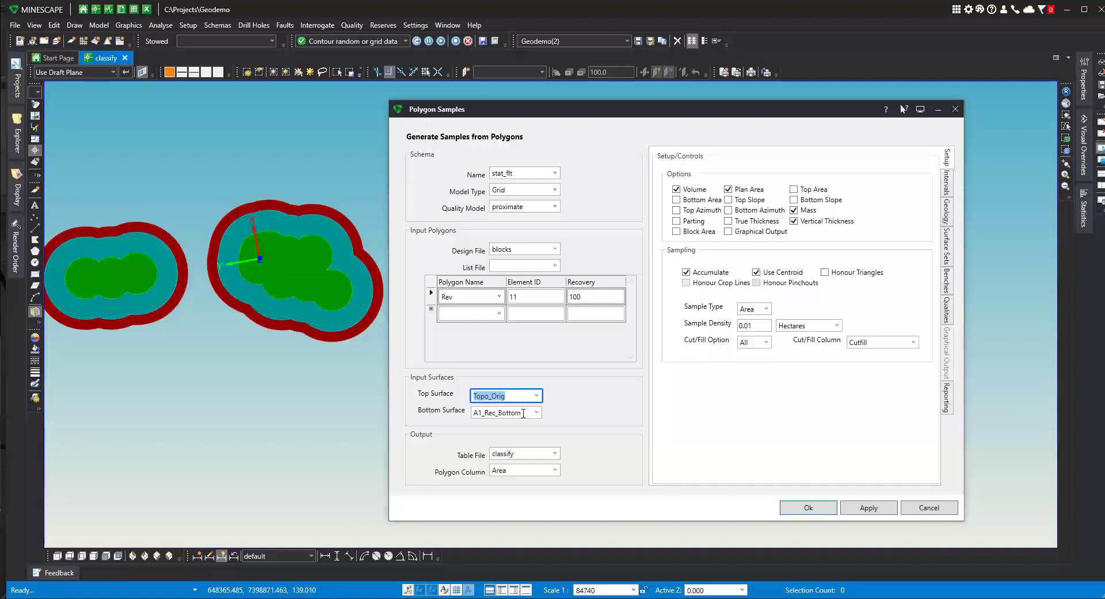
{"action": "left_click", "coordinate": [523, 413]}
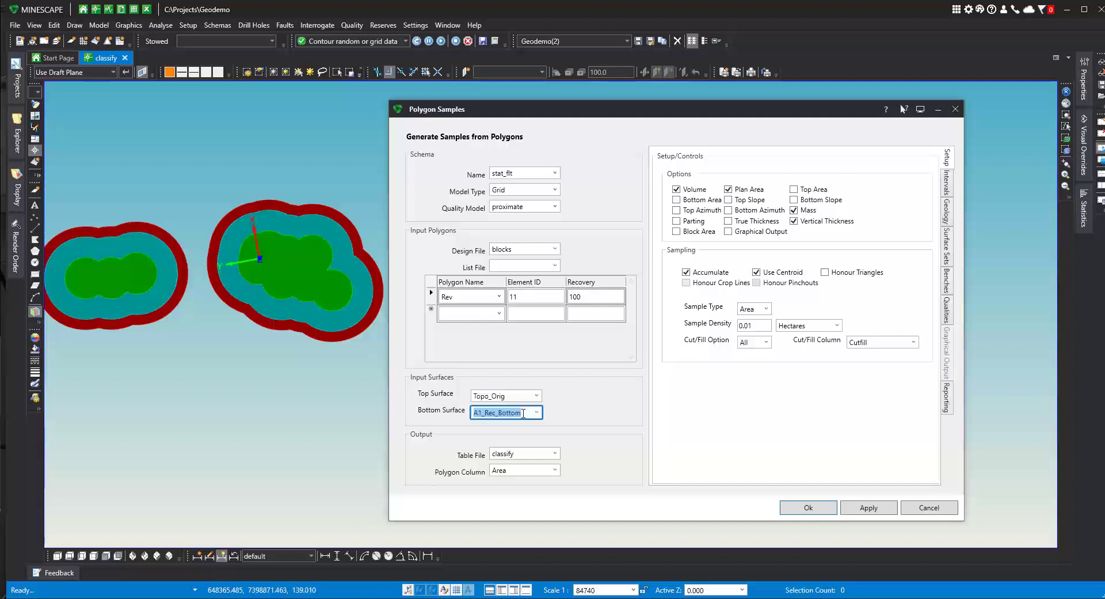
{"action": "right_click", "coordinate": [523, 412]}
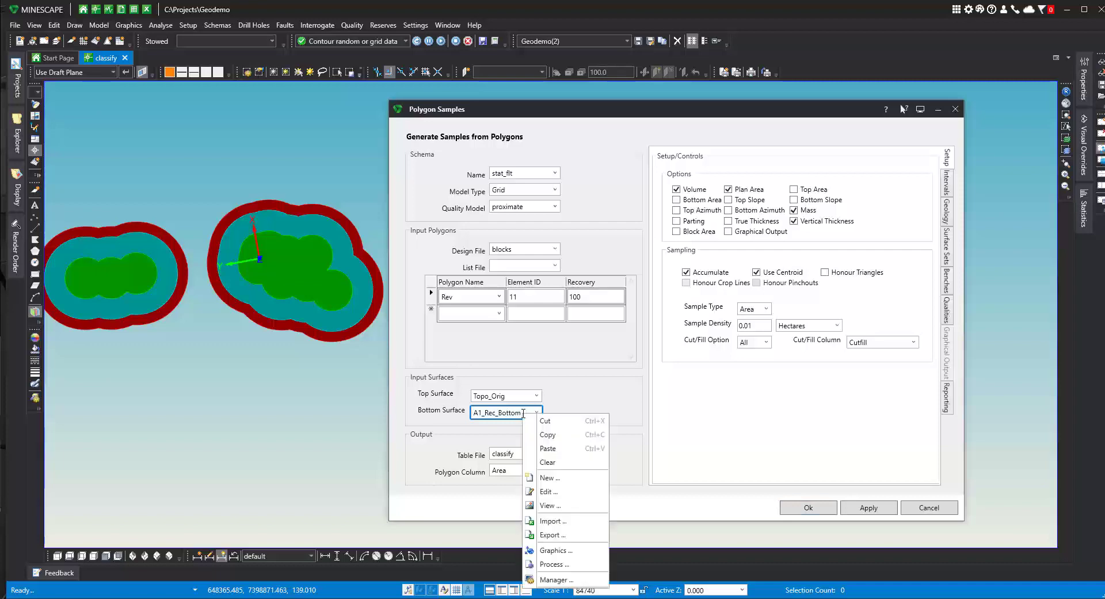
{"action": "left_click", "coordinate": [549, 491]}
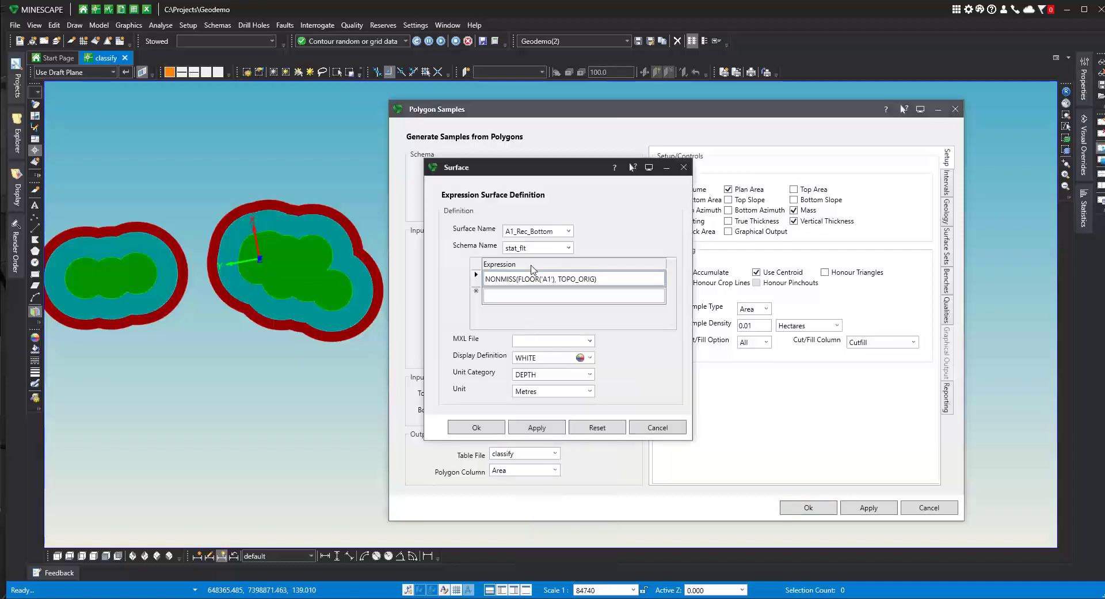
{"action": "left_click_drag", "start_coordinate": [540, 172], "coordinate": [699, 151]}
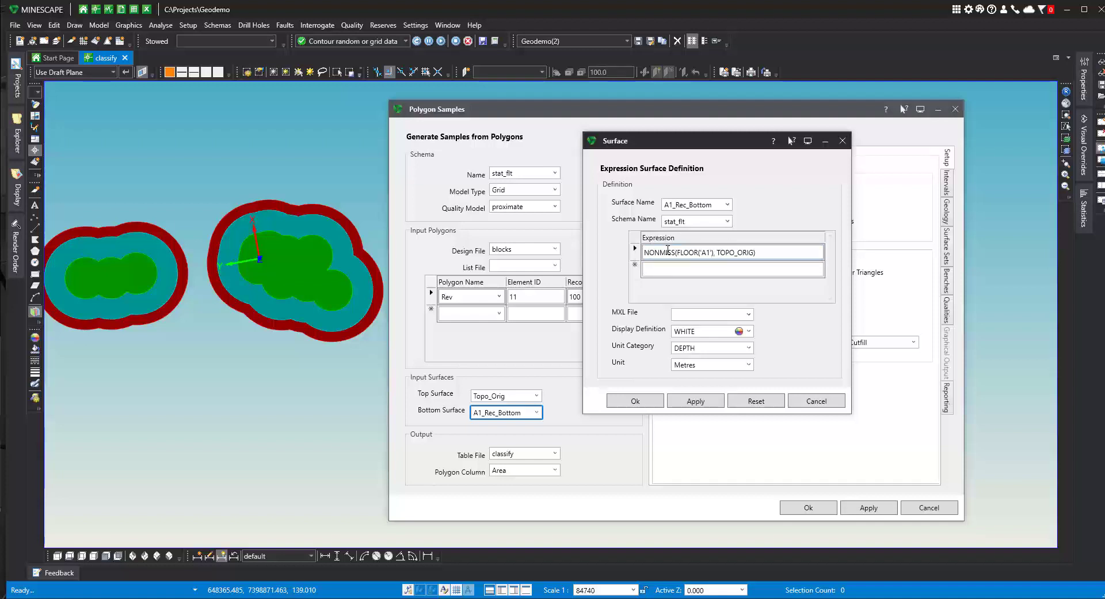
{"action": "left_click", "coordinate": [817, 401]}
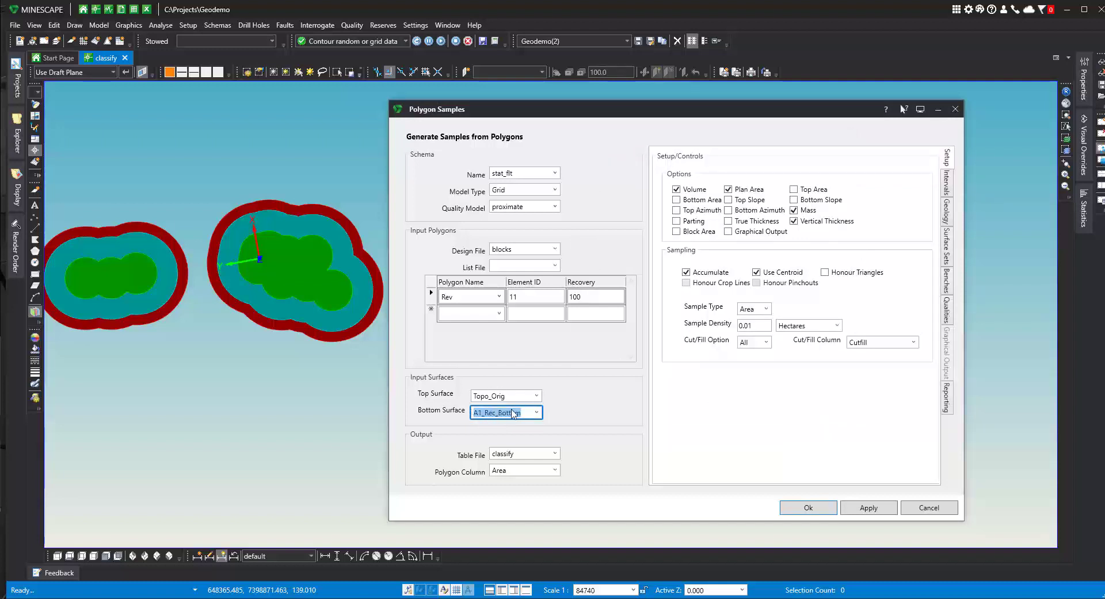
{"action": "left_click", "coordinate": [521, 455]}
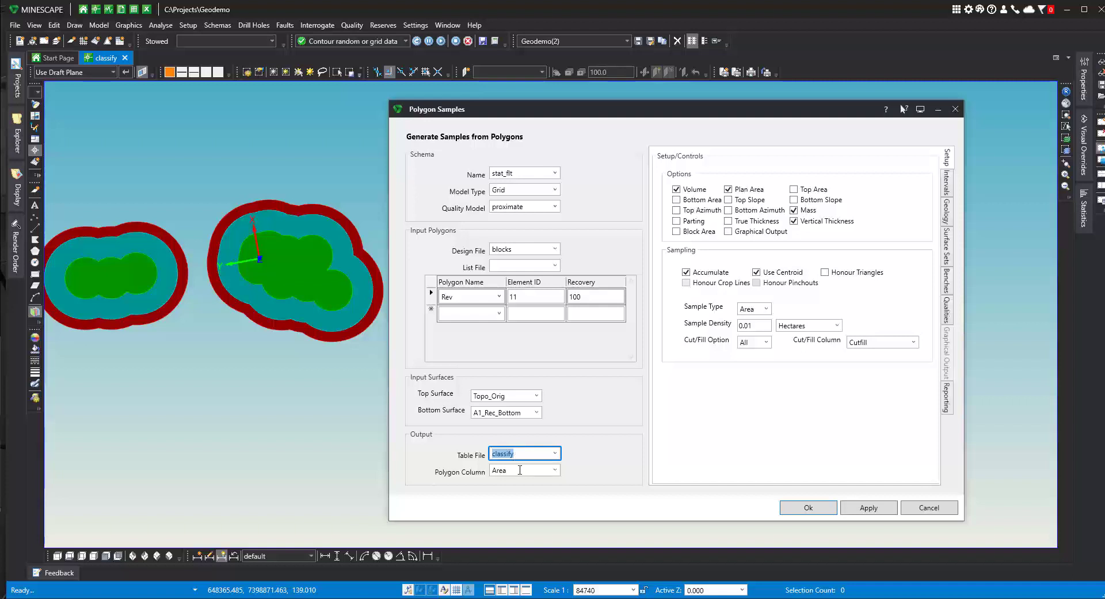
{"action": "left_click", "coordinate": [520, 471]}
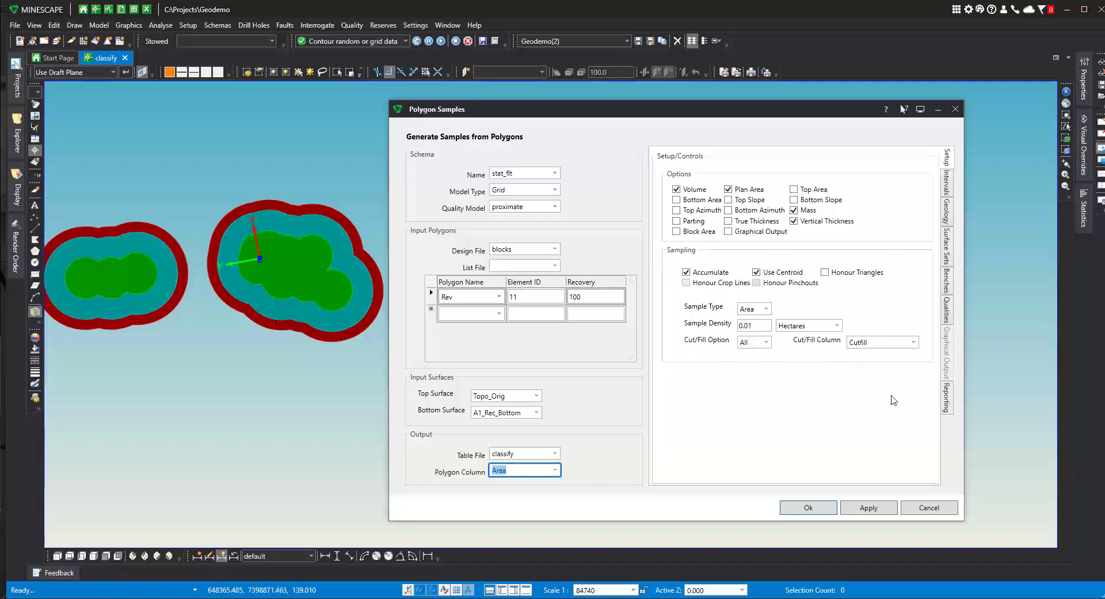
Fill the surface sets with the Measured, Indicated and Inferred subsets of the classify resource classification.
{"action": "left_click", "coordinate": [947, 244]}
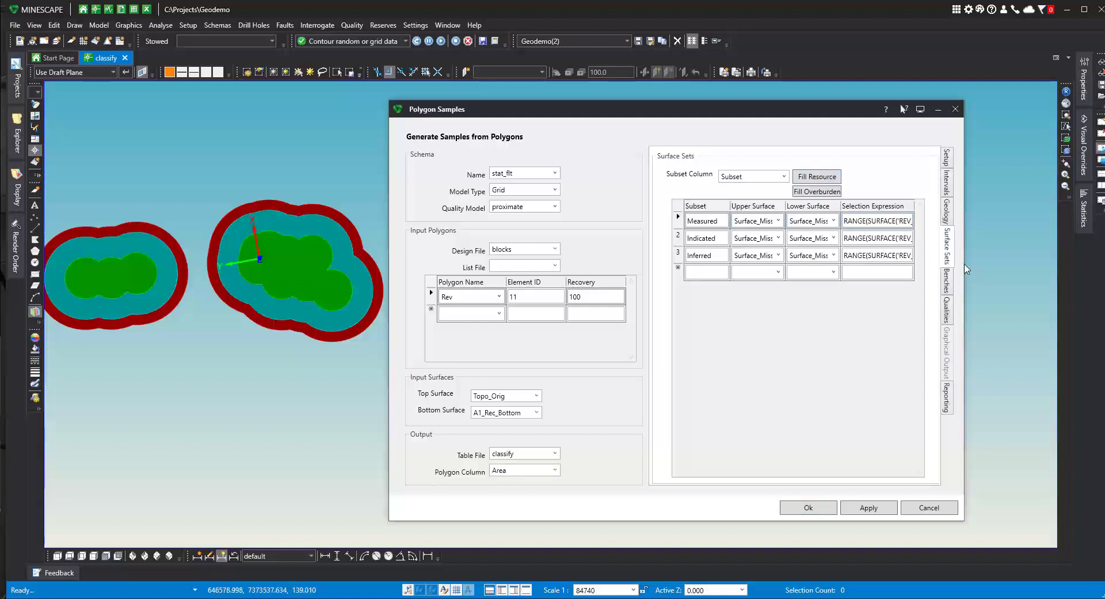
{"action": "left_click", "coordinate": [820, 179]}
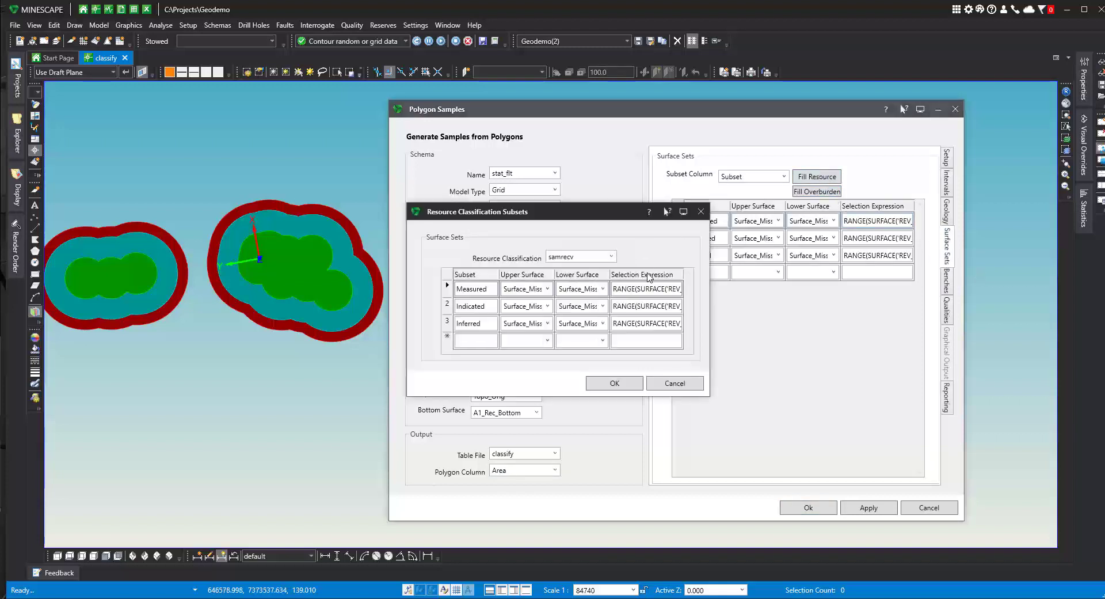
{"action": "left_click", "coordinate": [612, 256]}
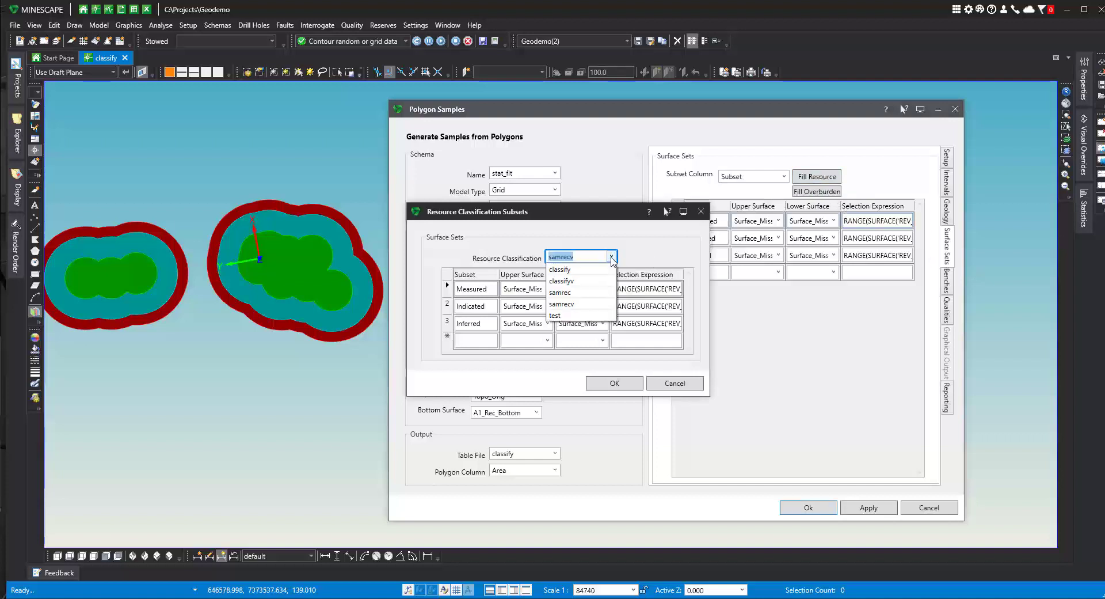
{"action": "left_click", "coordinate": [594, 275]}
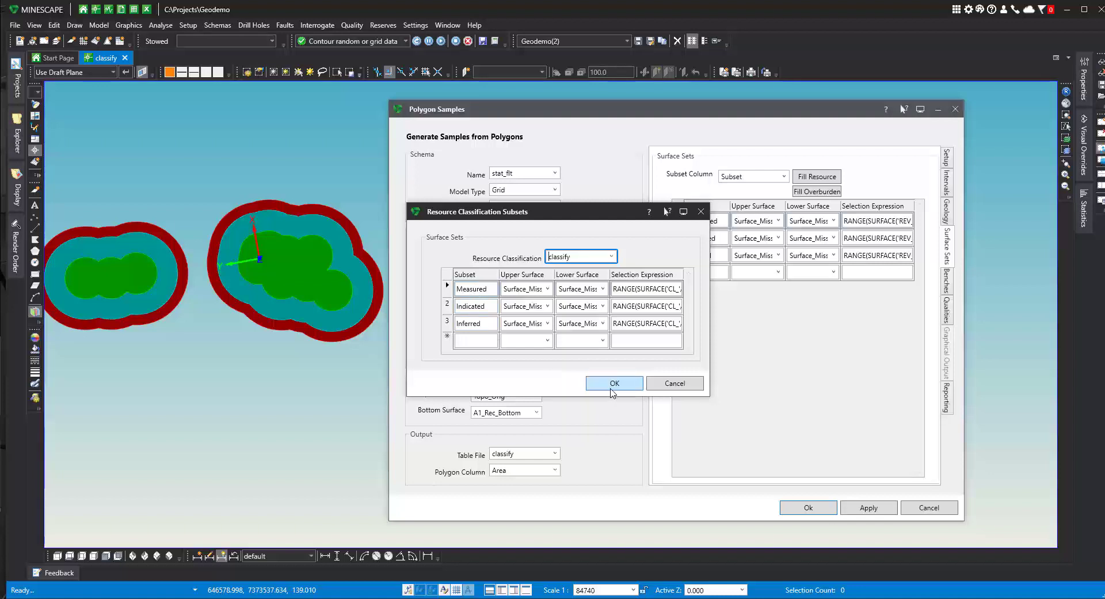
{"action": "left_click", "coordinate": [614, 384]}
Check the sampled qualities, including ash, fc and moi, and generate the polygon samples into the classify table file.
{"action": "left_click", "coordinate": [947, 313]}
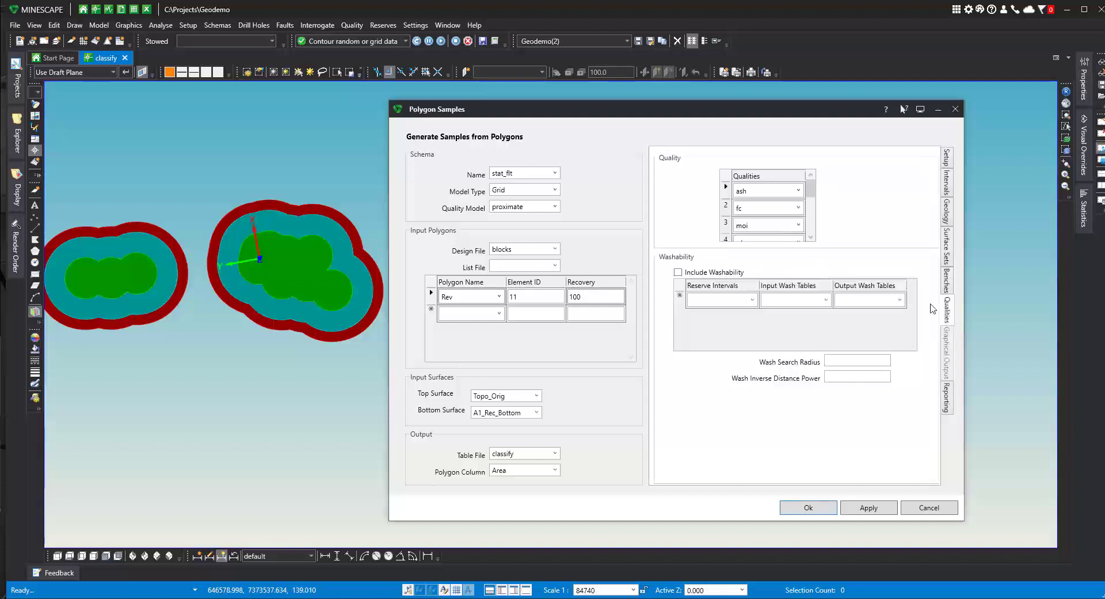
{"action": "left_click", "coordinate": [763, 190]}
{"action": "left_click", "coordinate": [760, 208]}
{"action": "left_click", "coordinate": [758, 225]}
{"action": "left_click", "coordinate": [870, 508]}
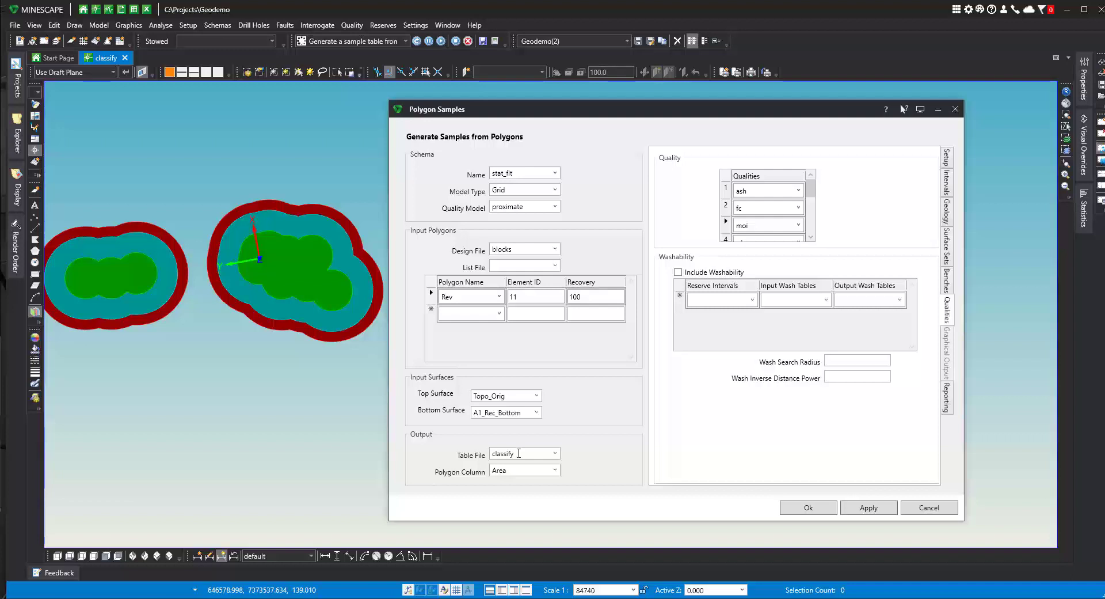
Open the classify output table for editing and stow the Polygon Samples form.
{"action": "right_click", "coordinate": [518, 453]}
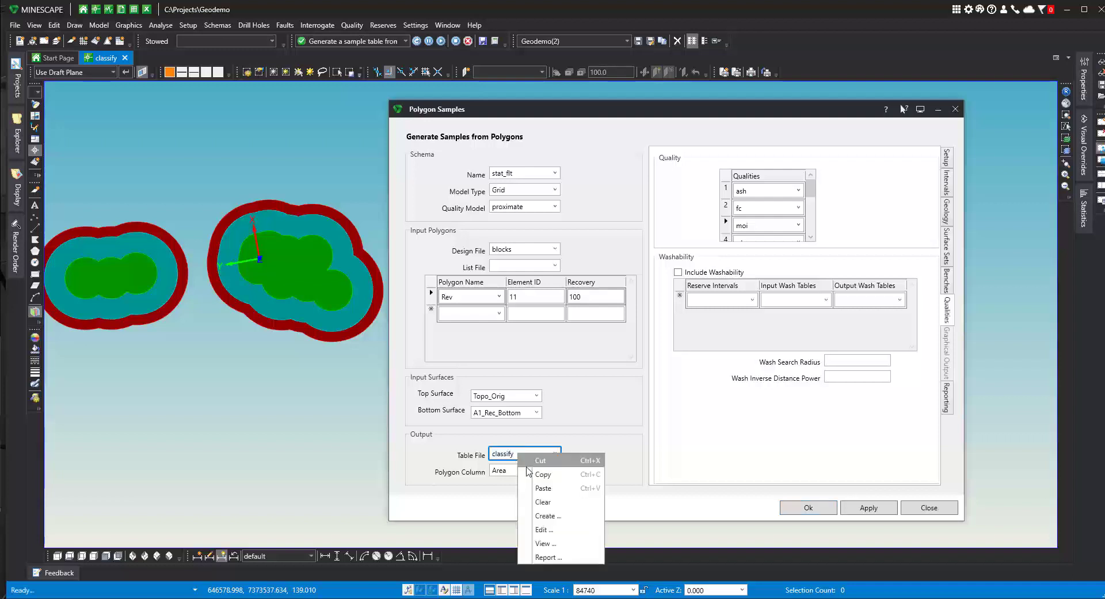
{"action": "left_click", "coordinate": [544, 528]}
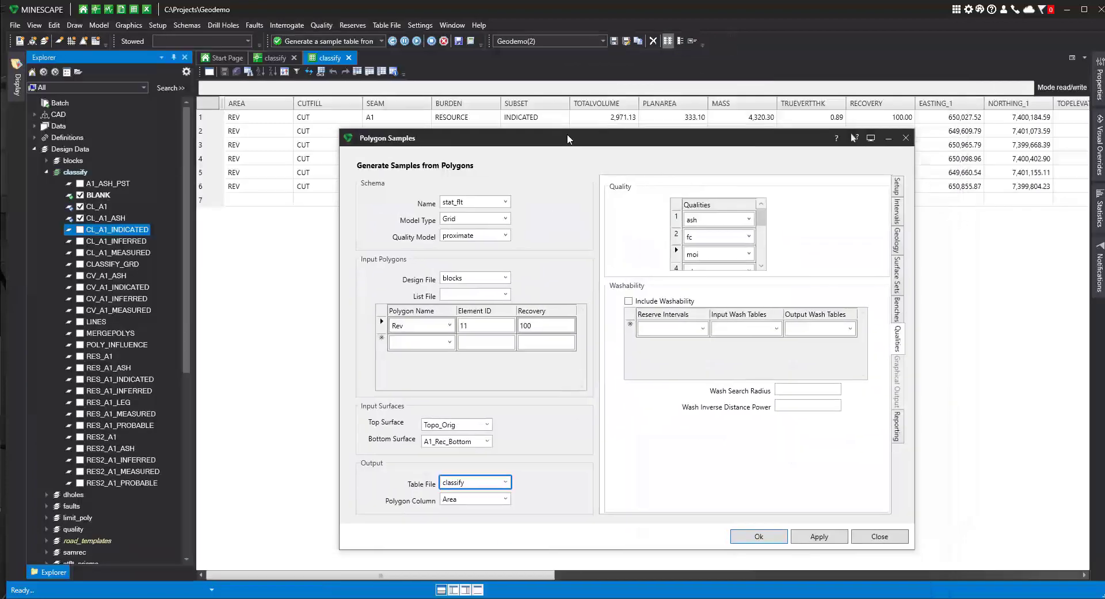
{"action": "left_click", "coordinate": [894, 136]}
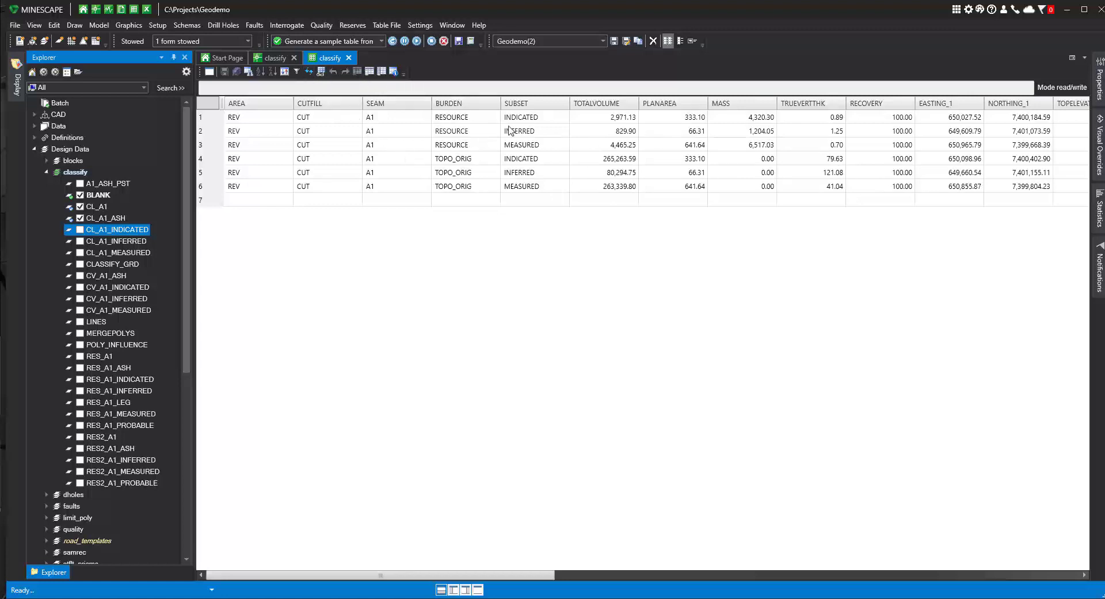
Filter the classify table rows with the expression burden == 'RESOURCE' and review the columns through to the qualities.
{"action": "left_click", "coordinate": [297, 71]}
{"action": "left_click", "coordinate": [524, 301]}
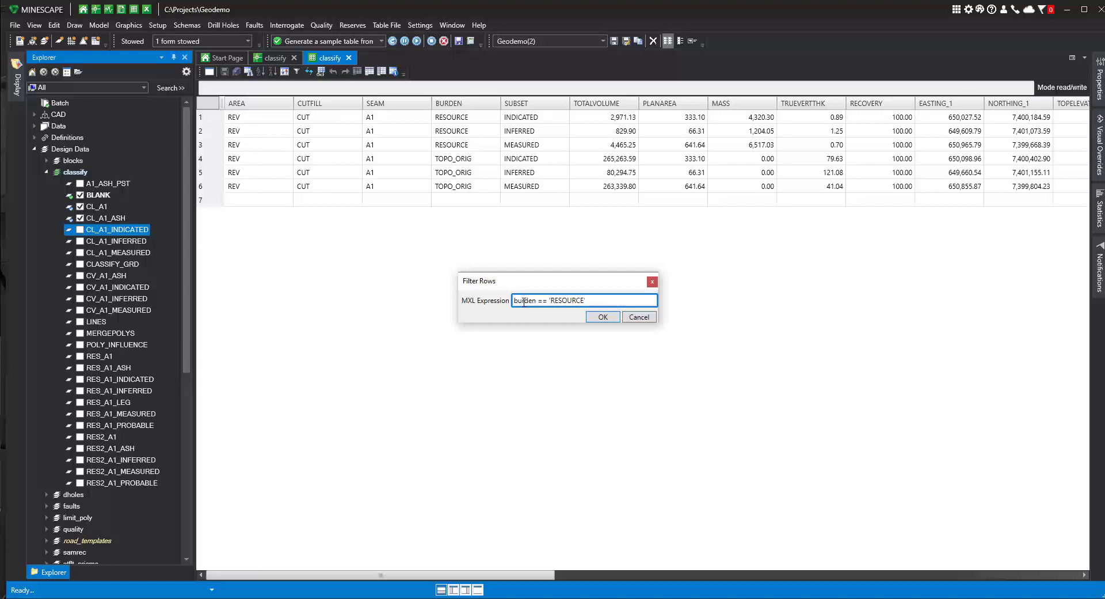
{"action": "left_click", "coordinate": [605, 318]}
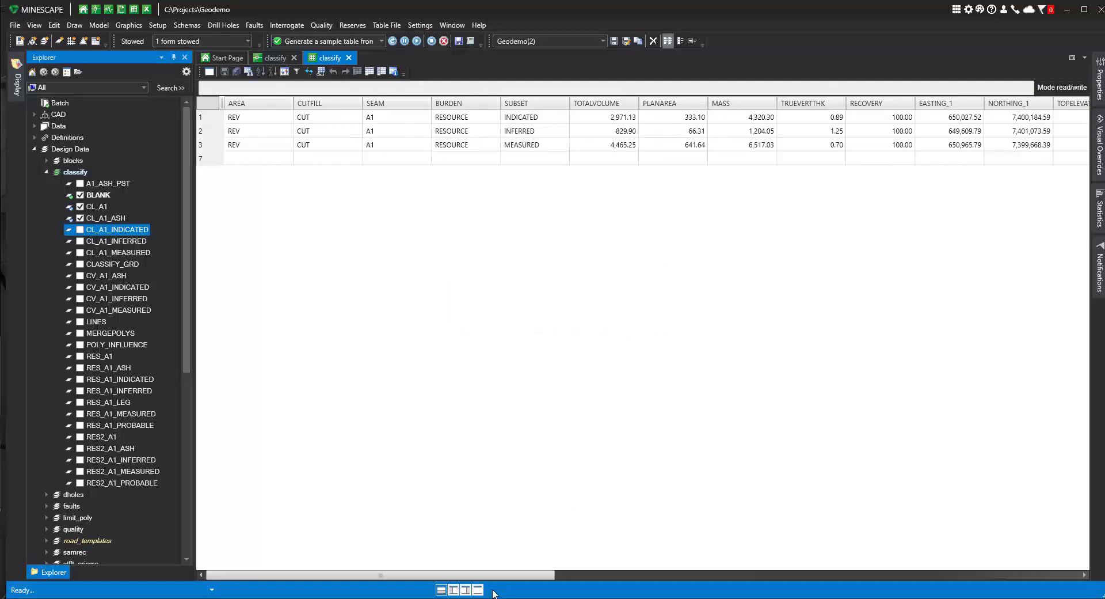
{"action": "left_click_drag", "start_coordinate": [495, 575], "coordinate": [1037, 575]}
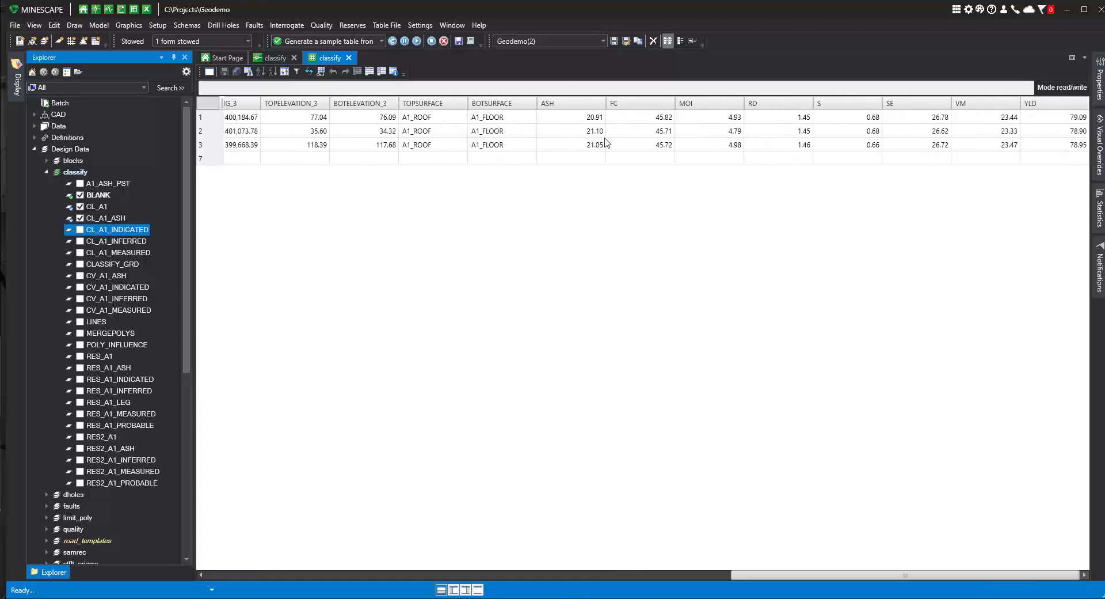
{"action": "left_click_drag", "start_coordinate": [812, 574], "coordinate": [249, 540]}
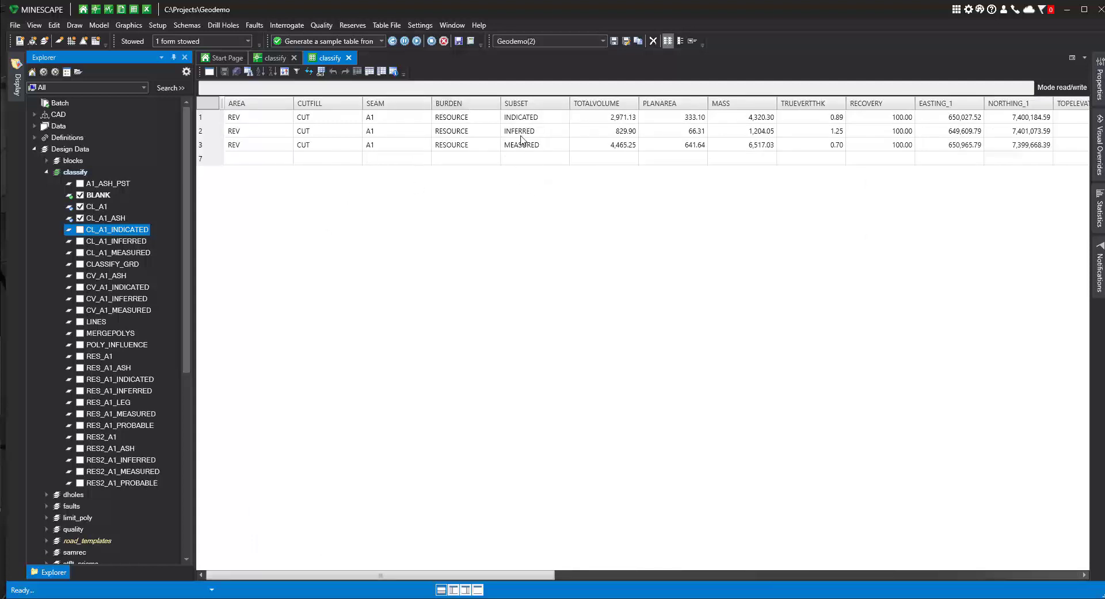
Open the classify table in Excel to view it as a spreadsheet, and return to MineScape.
{"action": "left_click", "coordinate": [388, 26]}
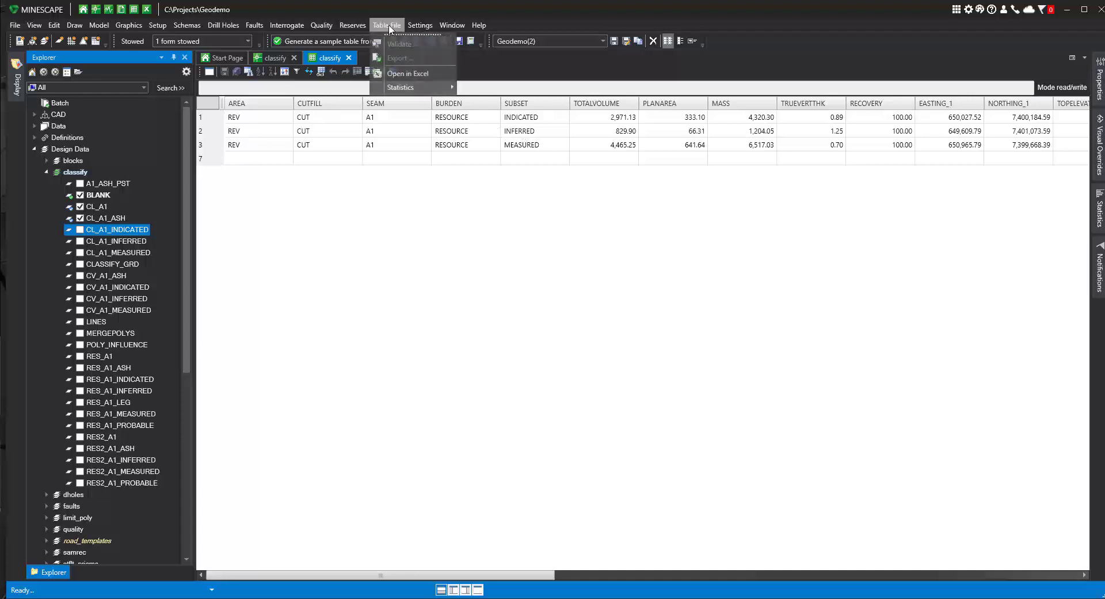
{"action": "left_click", "coordinate": [401, 73]}
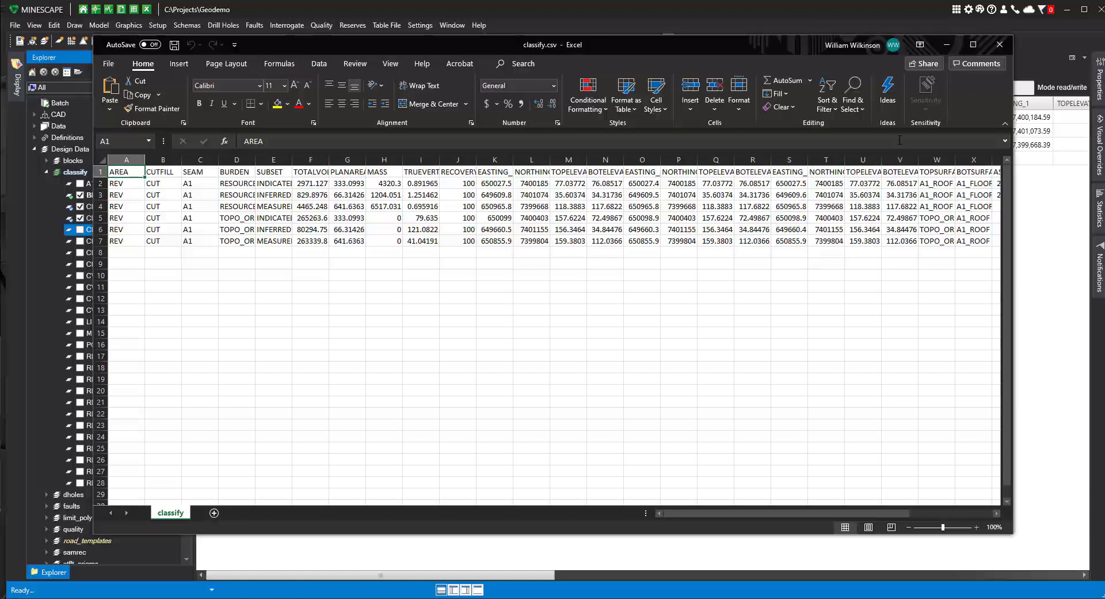
{"action": "left_click_drag", "start_coordinate": [754, 49], "coordinate": [766, 43]}
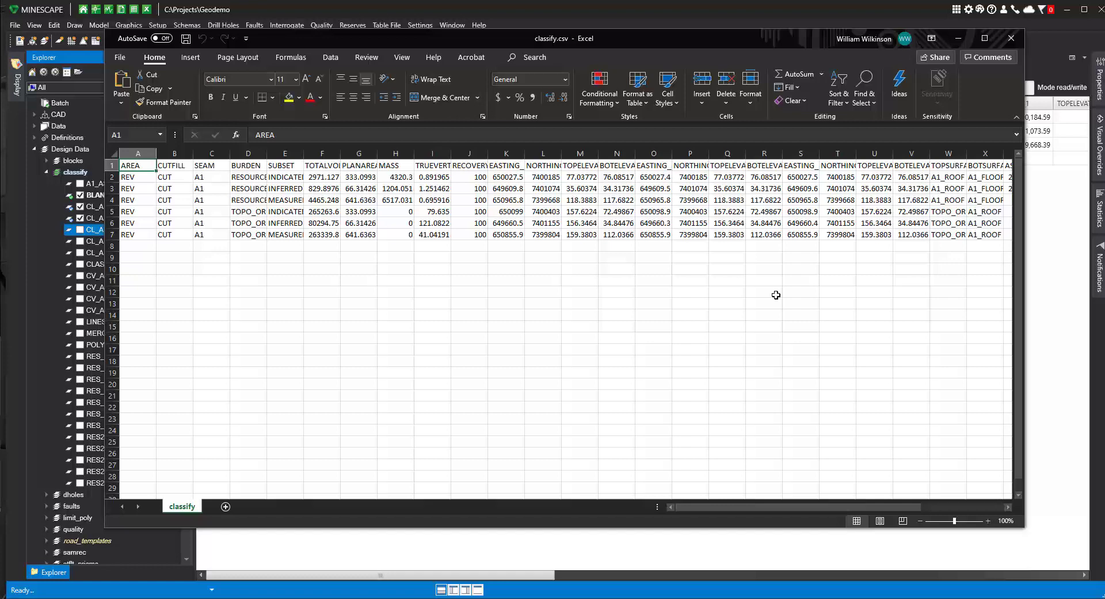
{"action": "left_click", "coordinate": [958, 38]}
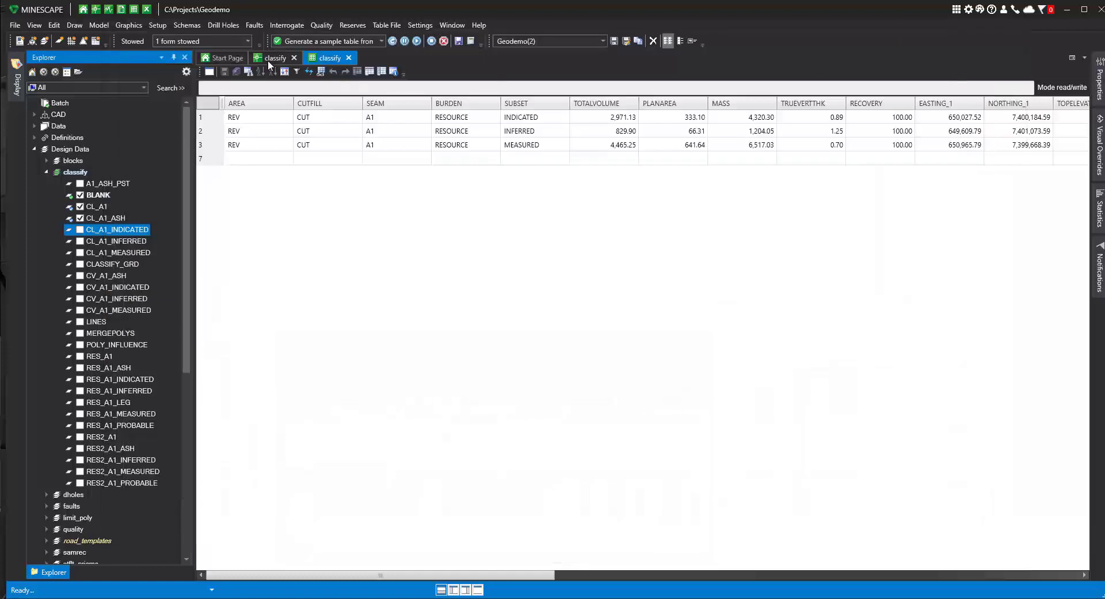
Return to the classify design view and examine the shaded resource classification contours up close.
{"action": "left_click", "coordinate": [271, 58]}
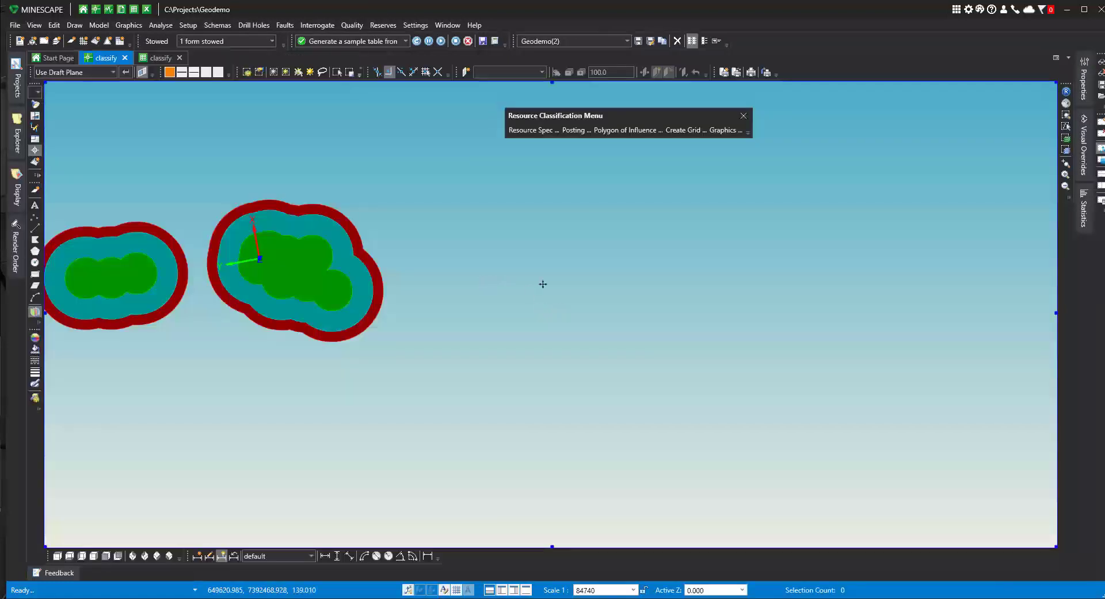
{"action": "middle_click_drag", "start_coordinate": [576, 286], "coordinate": [742, 293]}
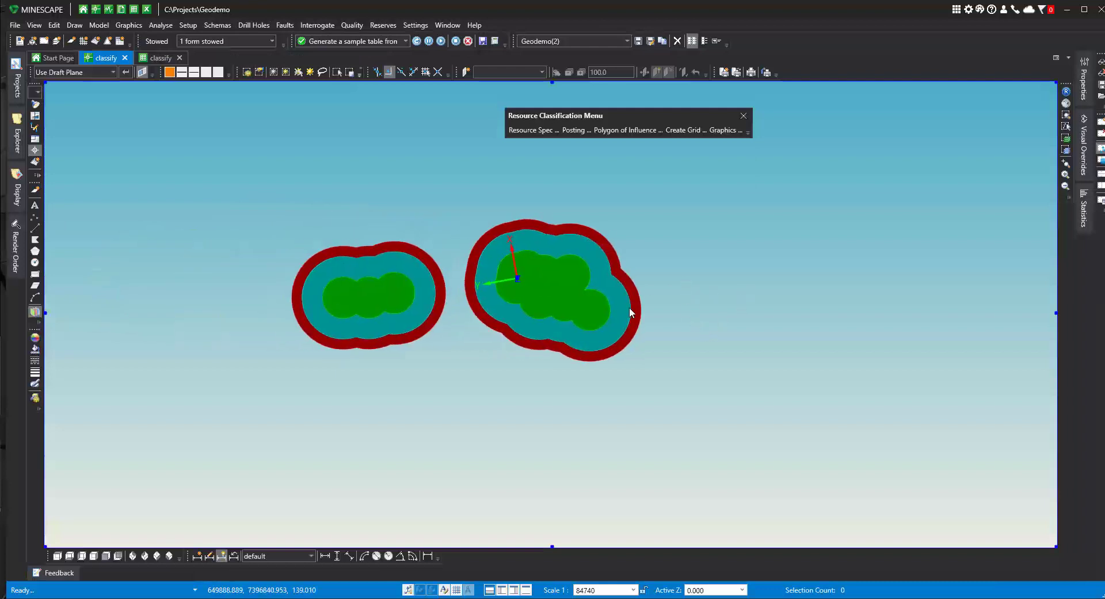
{"action": "scroll", "coordinate": [630, 312], "scroll_direction": "up", "scroll_amount": 3}
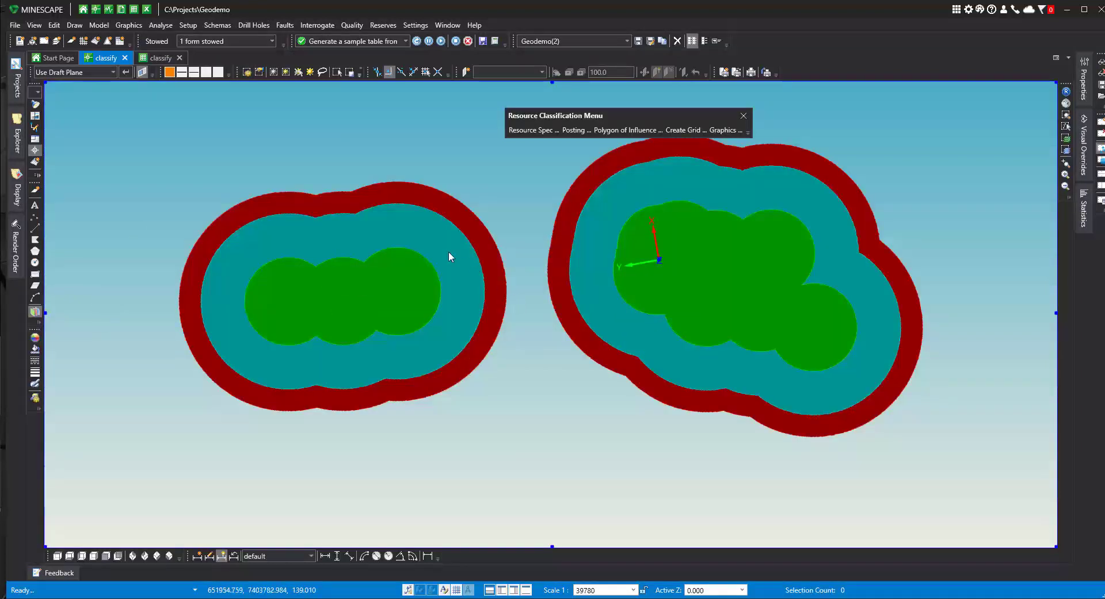